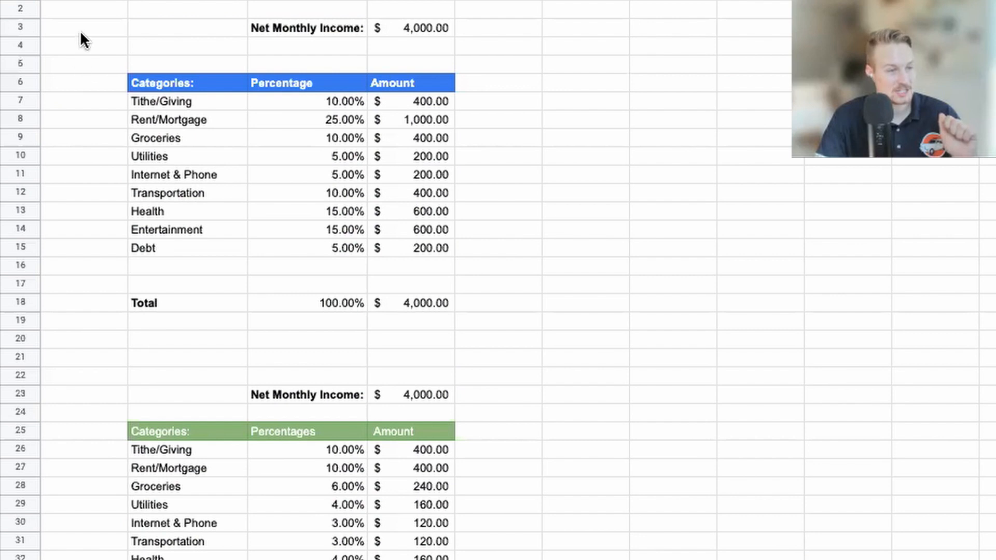
Enter January in the first column of row 3 and format the cell with a blue fill and white text
{"action": "type", "text": "January"}
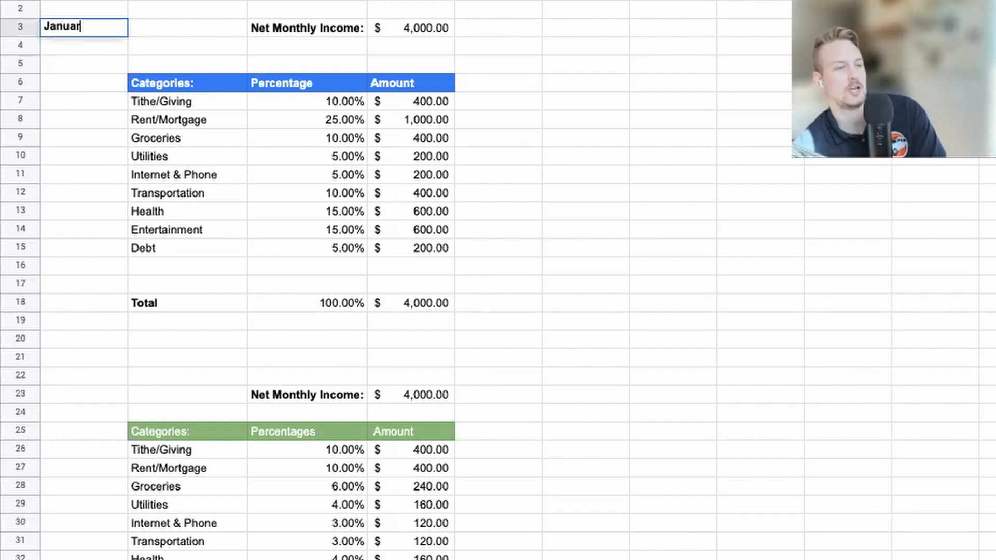
{"action": "key", "text": "Return"}
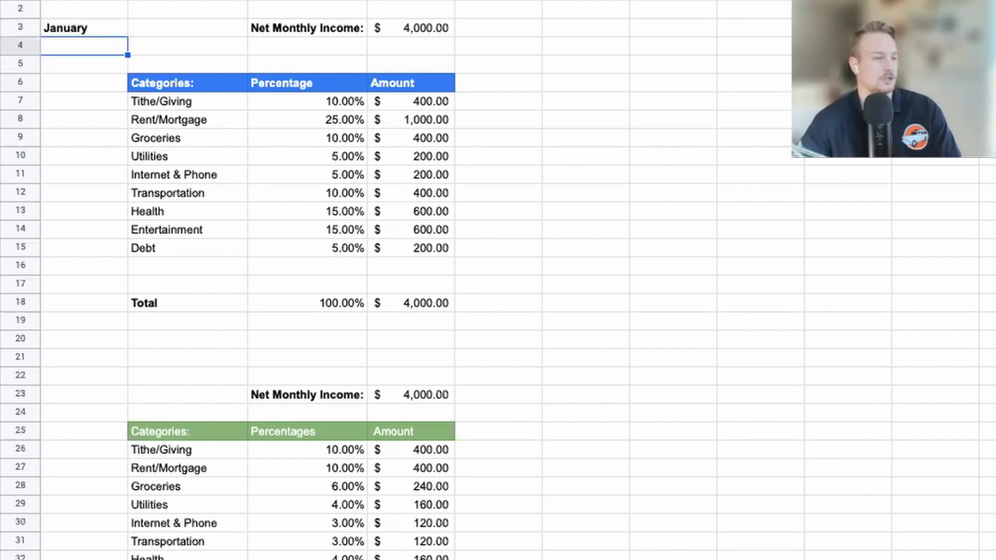
{"action": "left_click", "coordinate": [79, 29]}
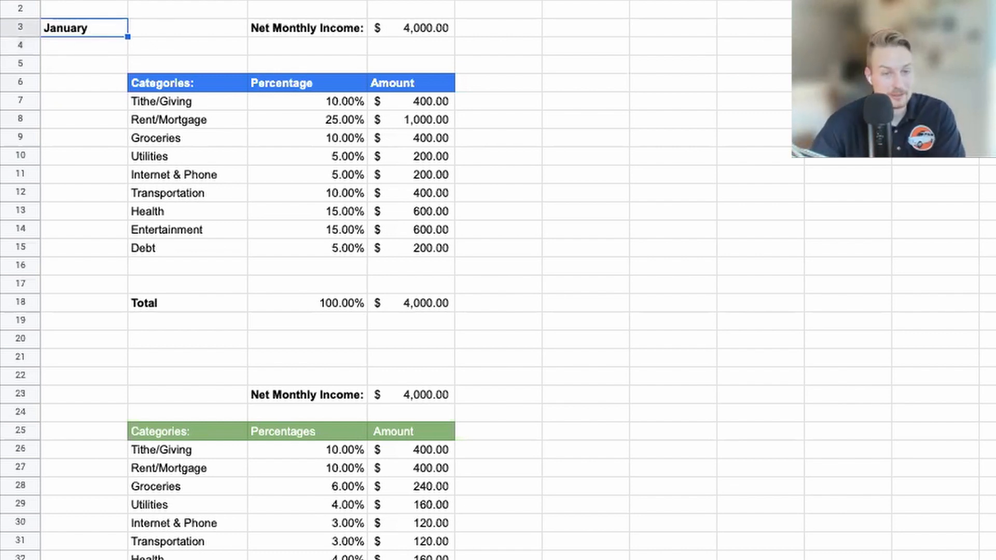
{"action": "left_click", "coordinate": [620, 1]}
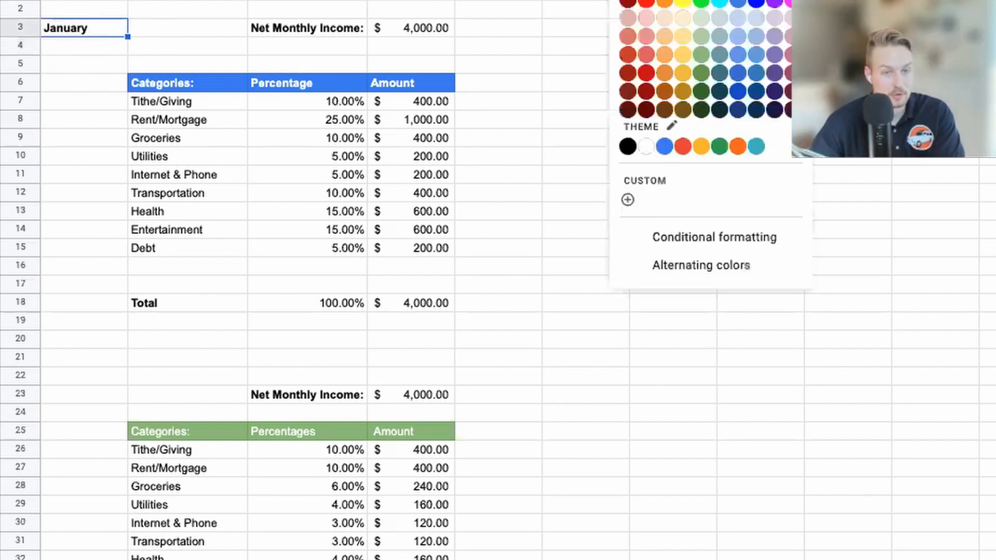
{"action": "left_click", "coordinate": [755, 55]}
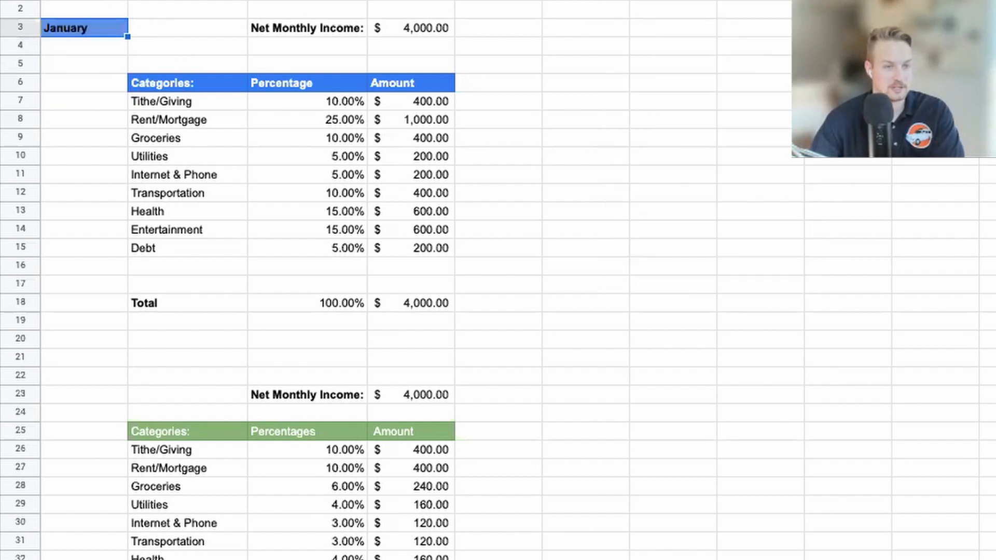
{"action": "left_click", "coordinate": [590, 1]}
{"action": "left_click", "coordinate": [762, 0]}
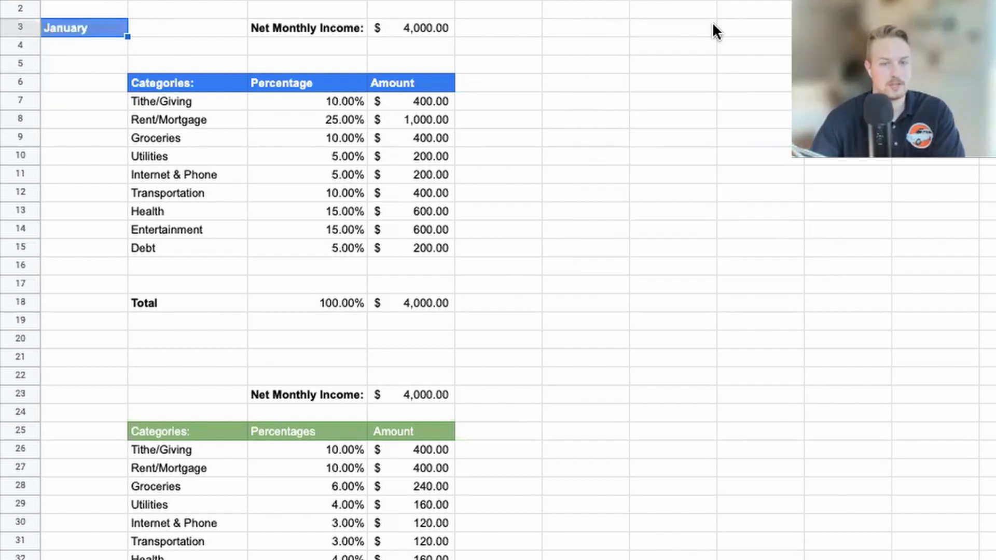
{"action": "left_click", "coordinate": [647, 150]}
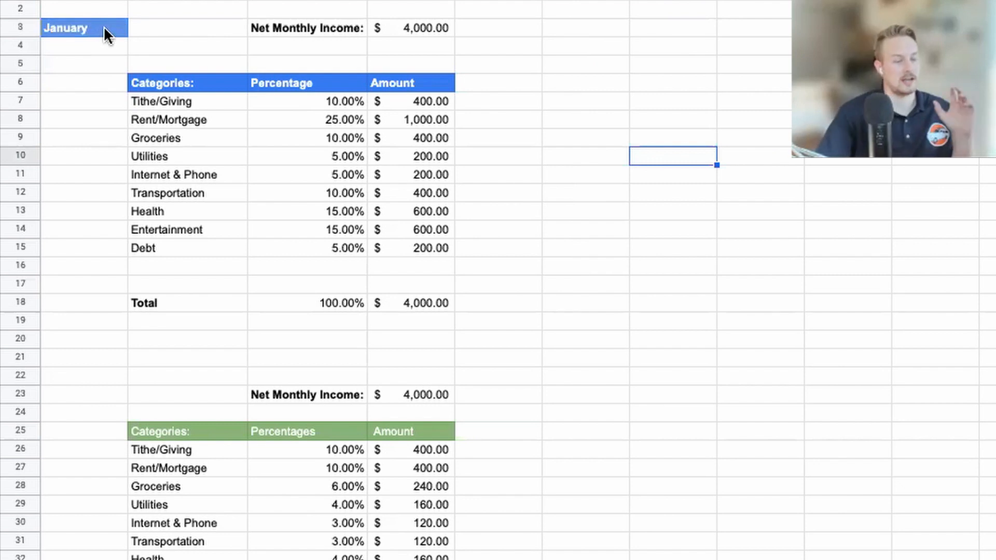
Examine the categories, percentages and amounts in the blue and green budget tables
{"action": "mouse_move", "coordinate": [138, 26]}
{"action": "left_mouse_down"}
{"action": "mouse_move", "coordinate": [283, 46]}
{"action": "mouse_move", "coordinate": [332, 278]}
{"action": "mouse_move", "coordinate": [418, 292]}
{"action": "left_mouse_up"}
{"action": "left_click", "coordinate": [429, 342]}
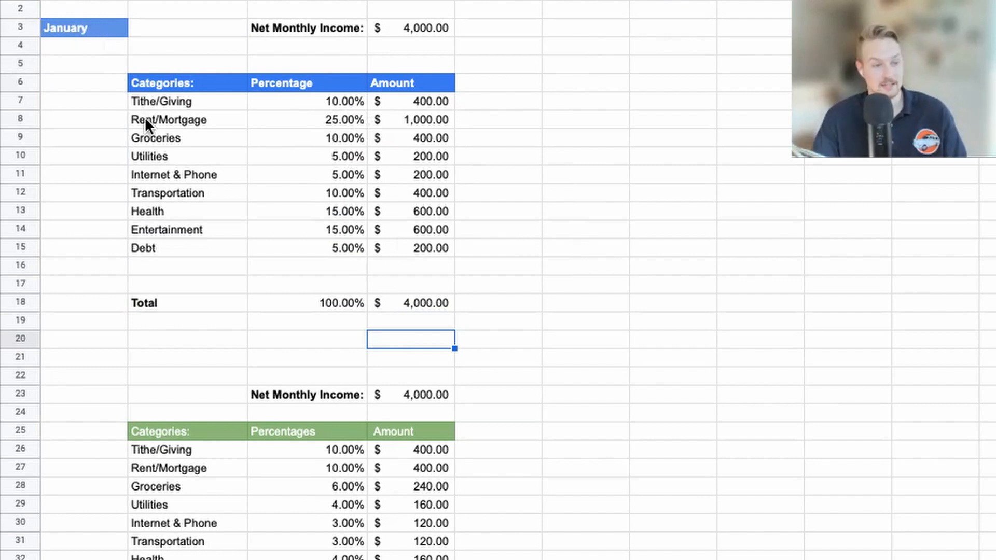
{"action": "left_click", "coordinate": [102, 427]}
{"action": "left_click_drag", "start_coordinate": [228, 435], "coordinate": [409, 559]}
{"action": "left_click", "coordinate": [342, 471]}
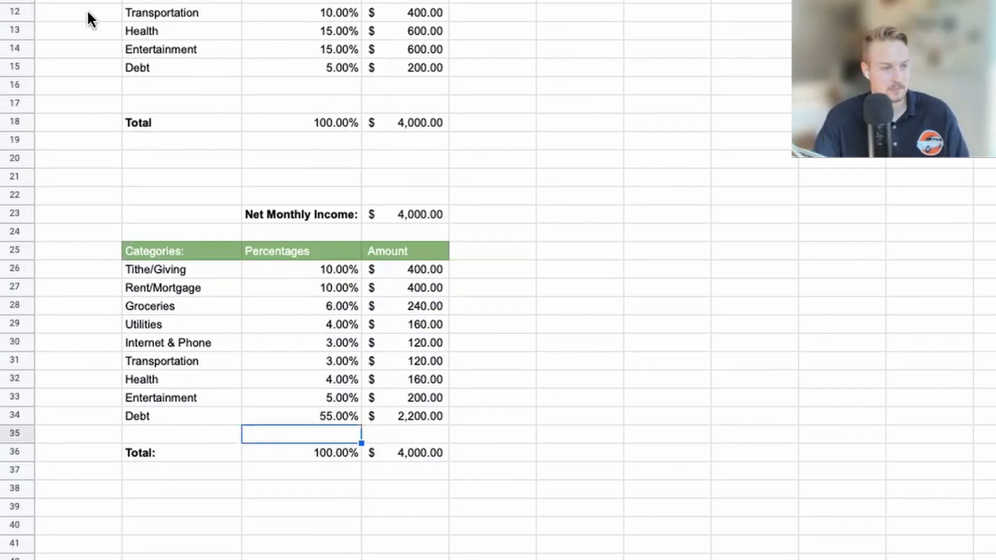
{"action": "left_click", "coordinate": [78, 220]}
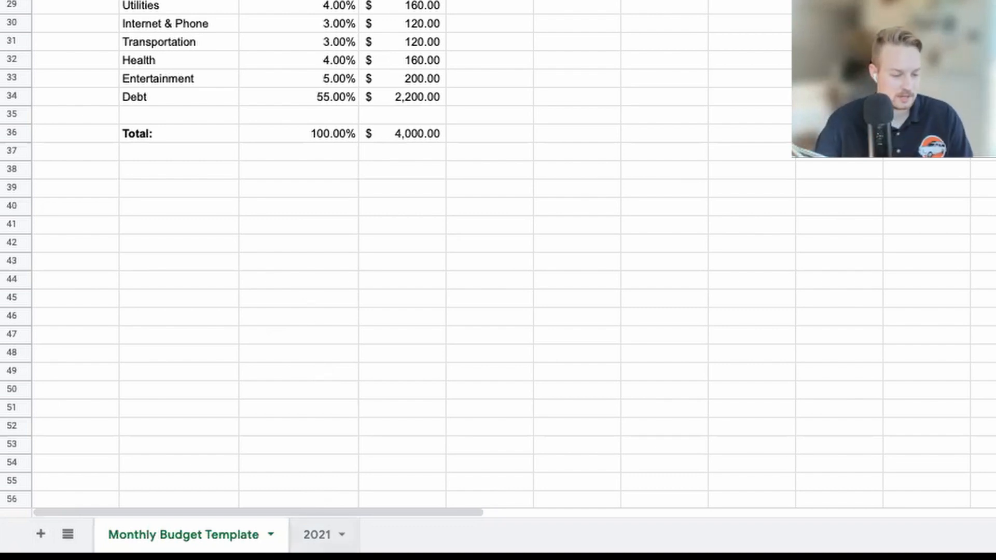
Review the January and February transactions and their Categories, Spent and Remaining summaries on the 2021 sheet
{"action": "left_click", "coordinate": [318, 535]}
{"action": "scroll", "coordinate": [480, 321], "scroll_direction": "up", "scroll_amount": 3}
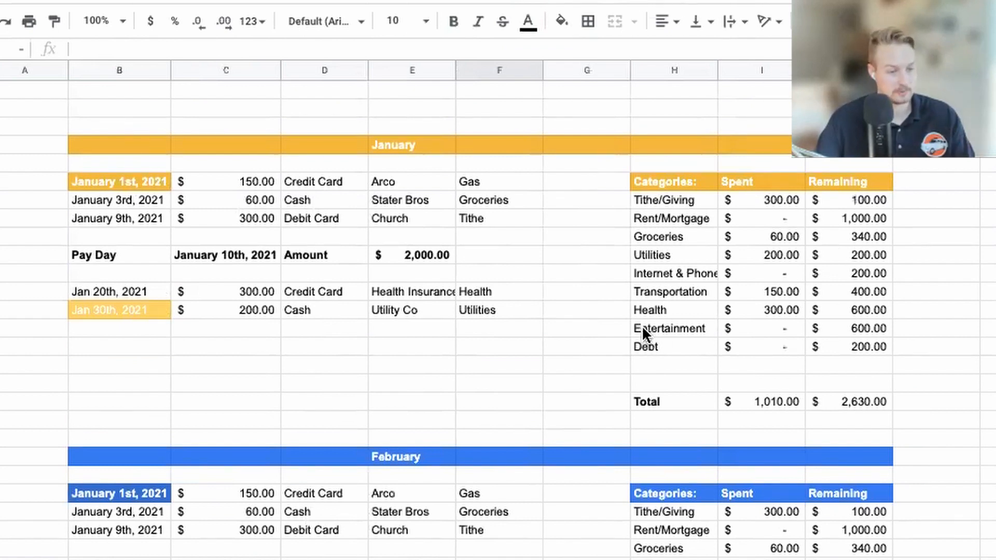
{"action": "left_click_drag", "start_coordinate": [165, 142], "coordinate": [809, 151]}
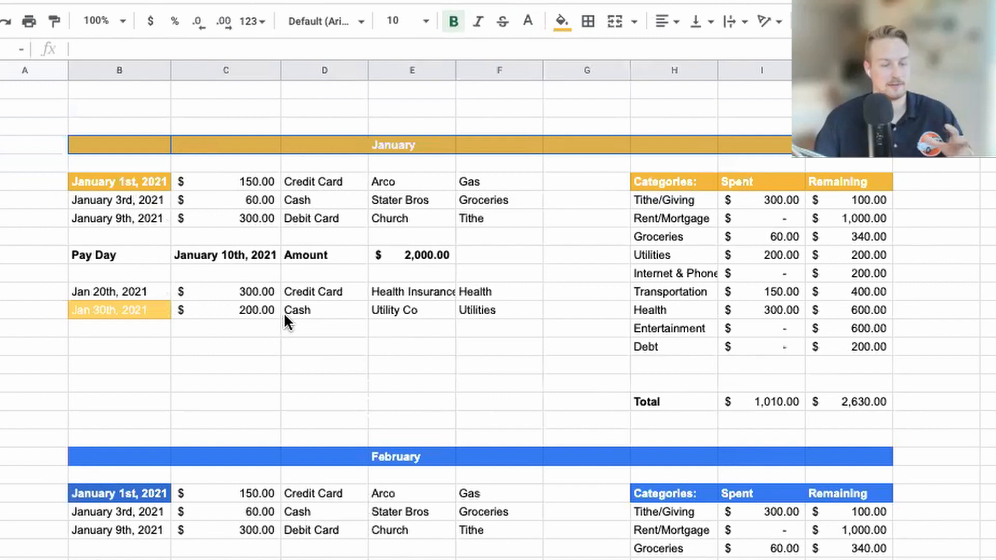
{"action": "left_click", "coordinate": [705, 182]}
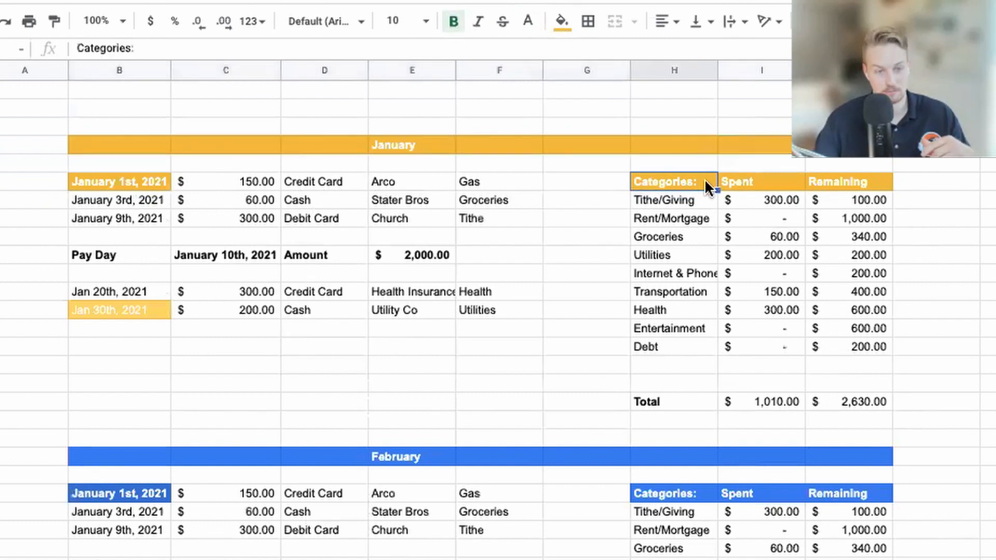
{"action": "left_click", "coordinate": [98, 187]}
{"action": "left_click", "coordinate": [691, 184]}
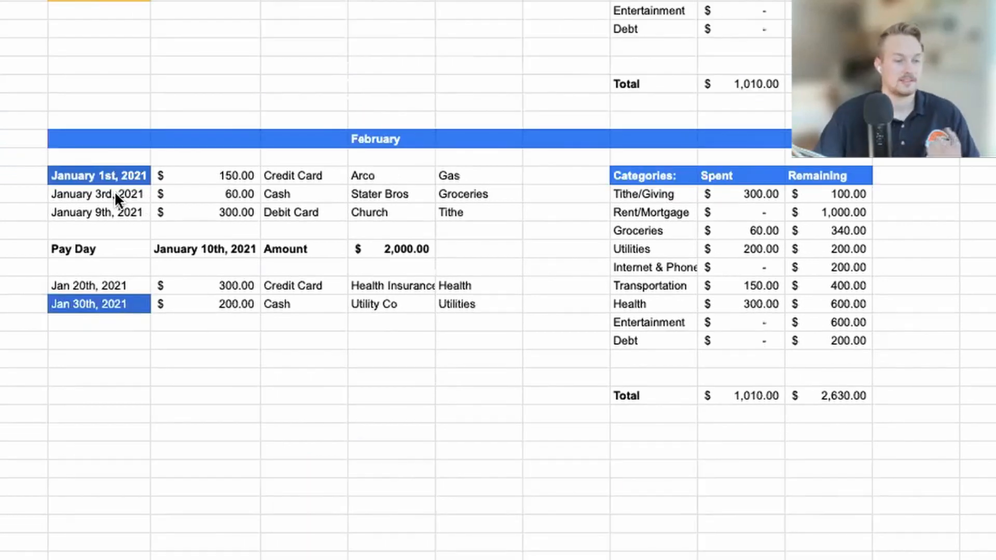
{"action": "left_click_drag", "start_coordinate": [115, 180], "coordinate": [477, 316]}
{"action": "left_click", "coordinate": [479, 359]}
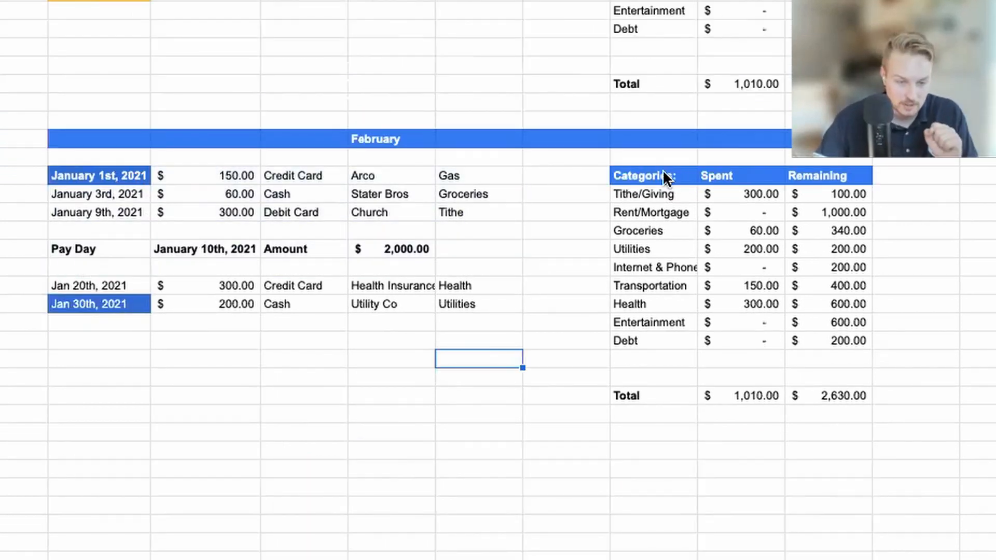
{"action": "left_click_drag", "start_coordinate": [661, 173], "coordinate": [734, 174]}
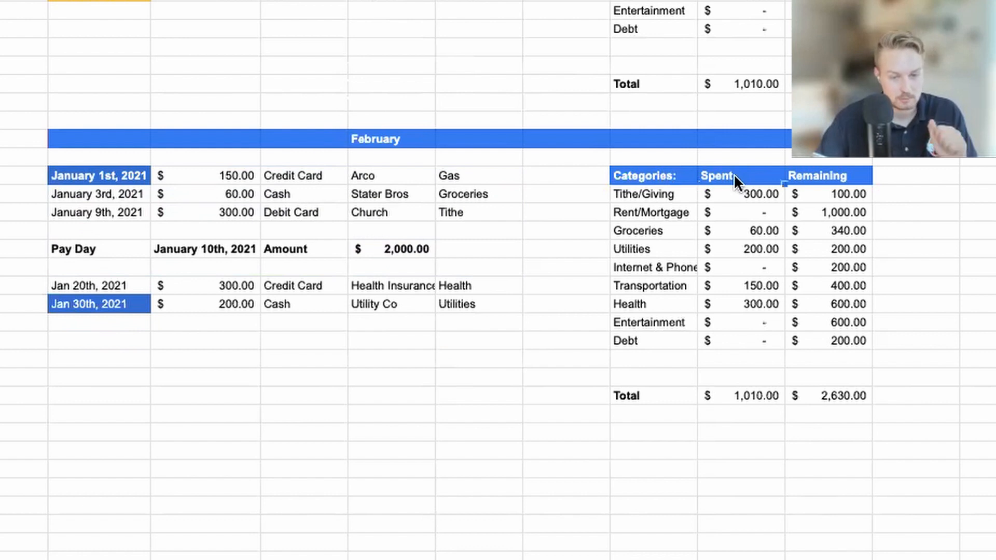
{"action": "left_click_drag", "start_coordinate": [823, 180], "coordinate": [822, 178]}
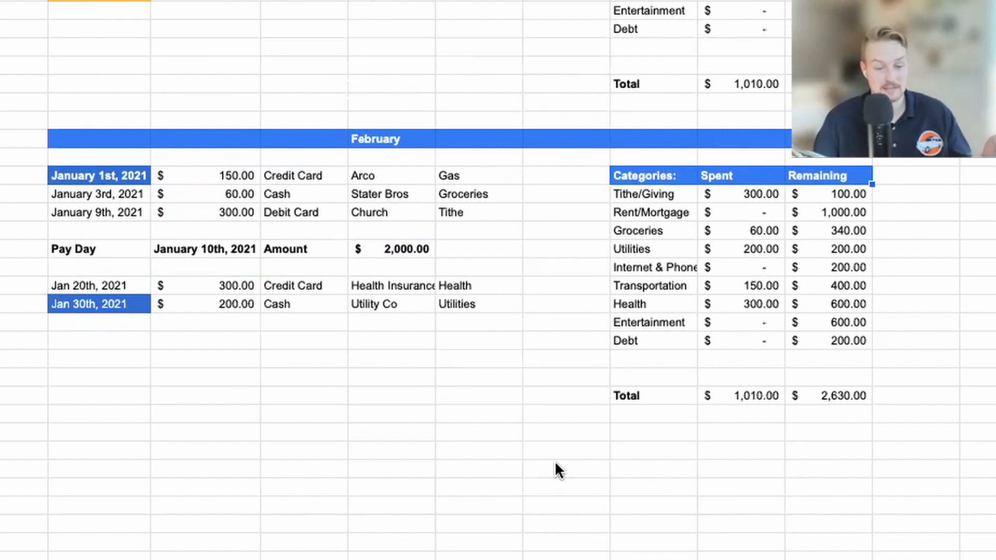
{"action": "scroll", "coordinate": [595, 513], "scroll_direction": "down", "scroll_amount": 2}
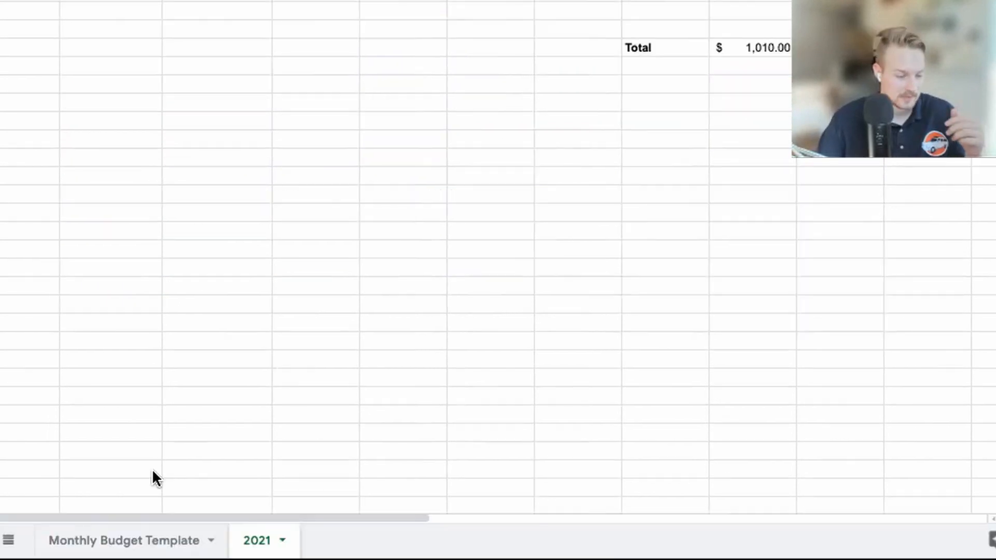
Copy the green table's Categories column, Categories heading through Debt, from Monthly Budget Template to below the February summary on the 2021 sheet
{"action": "left_click", "coordinate": [124, 541]}
{"action": "left_click", "coordinate": [89, 340]}
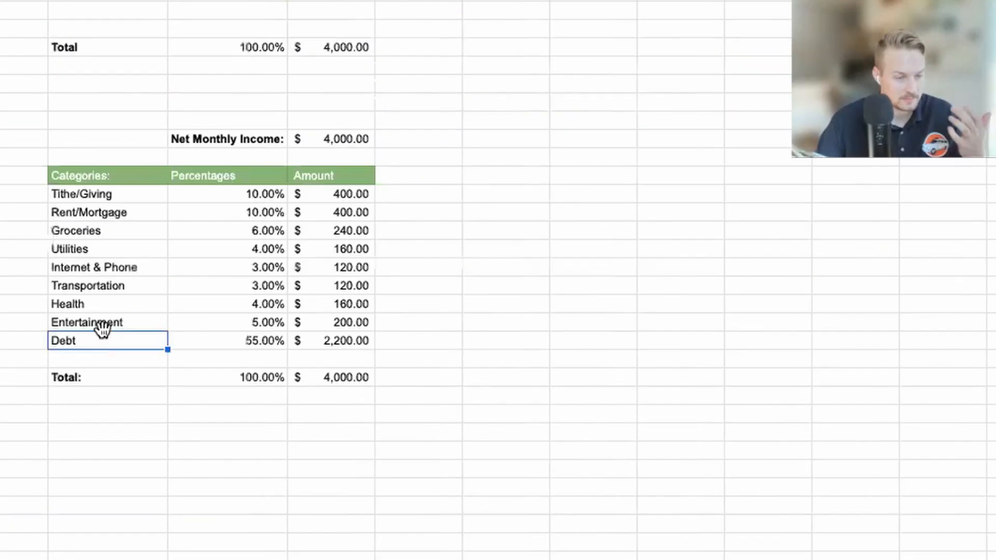
{"action": "left_click_drag", "start_coordinate": [117, 175], "coordinate": [110, 342]}
{"action": "key", "text": "ctrl+c"}
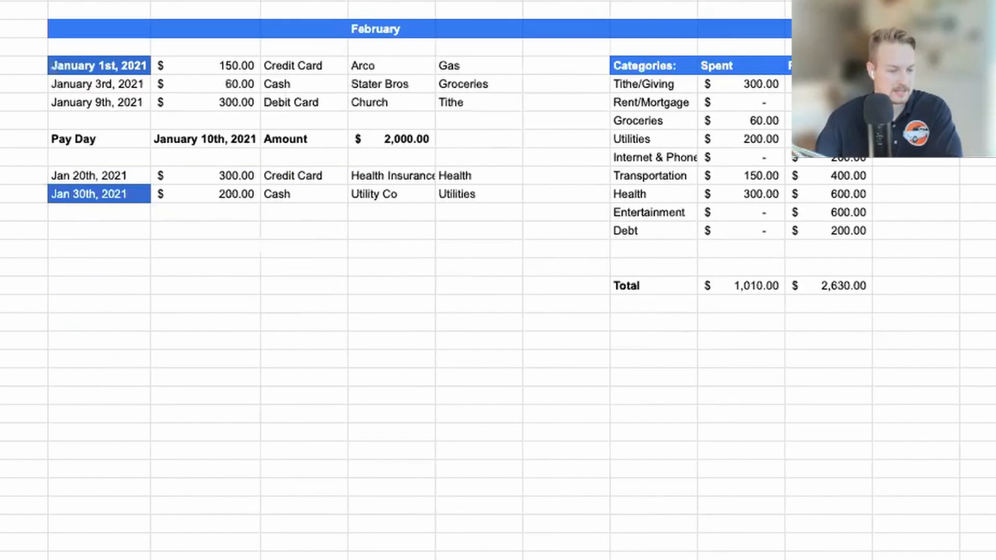
{"action": "left_click", "coordinate": [629, 358]}
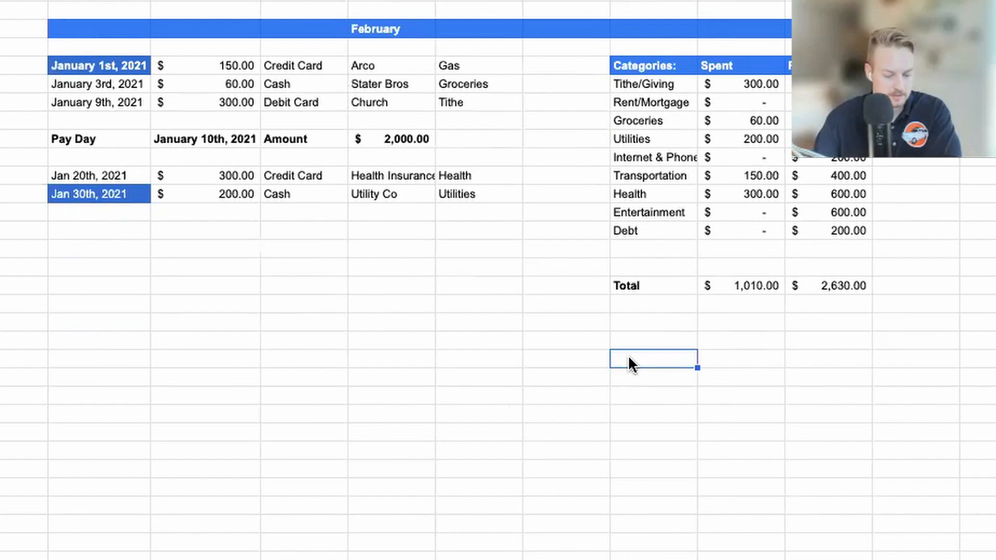
{"action": "key", "text": "ctrl+v"}
{"action": "key", "text": "Down"}
{"action": "key", "text": "Down"}
{"action": "key", "text": "Down"}
{"action": "key", "text": "Down"}
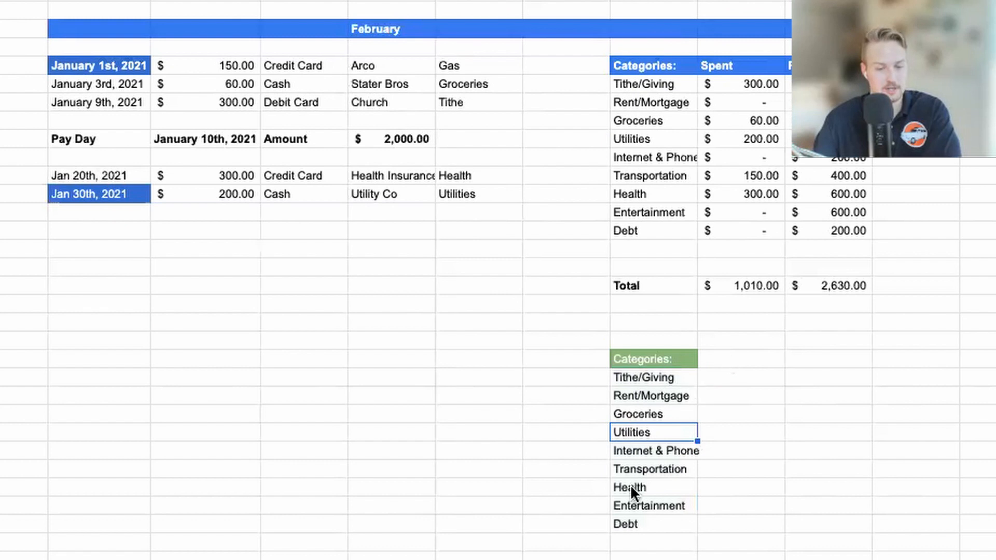
Copy the green table's Amount column from Monthly Budget Template and select the 2021 cell two columns right of the green Categories heading
{"action": "left_click", "coordinate": [275, 557]}
{"action": "left_click", "coordinate": [274, 244]}
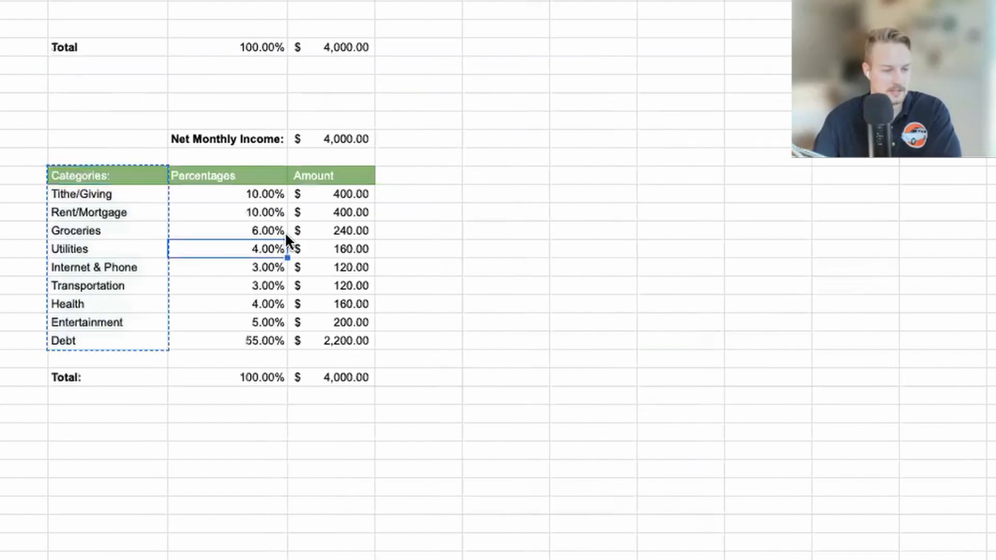
{"action": "left_click_drag", "start_coordinate": [323, 175], "coordinate": [337, 334]}
{"action": "key", "text": "ctrl+c"}
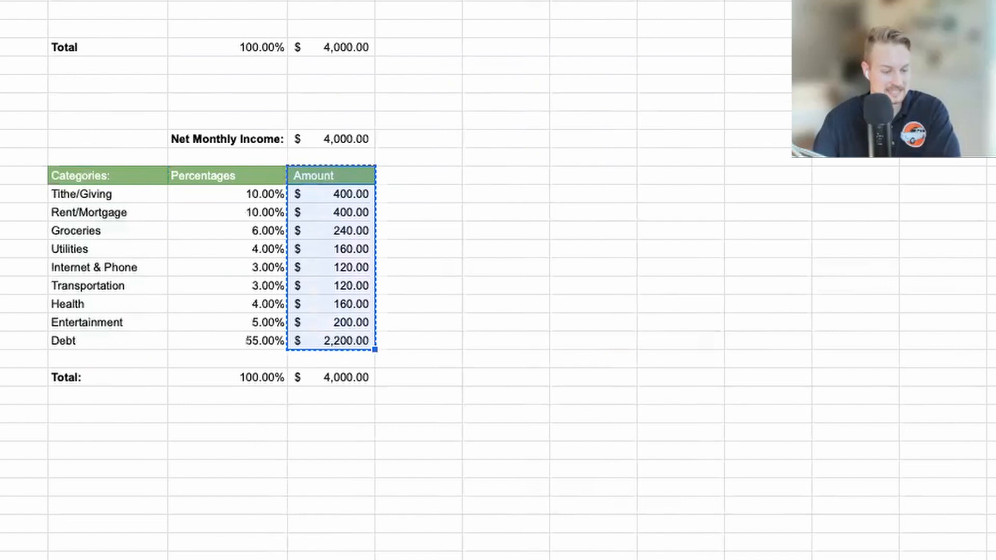
{"action": "left_click", "coordinate": [212, 558]}
{"action": "left_click", "coordinate": [800, 355]}
{"action": "key", "text": "ctrl+v"}
{"action": "mouse_move", "coordinate": [815, 414]}
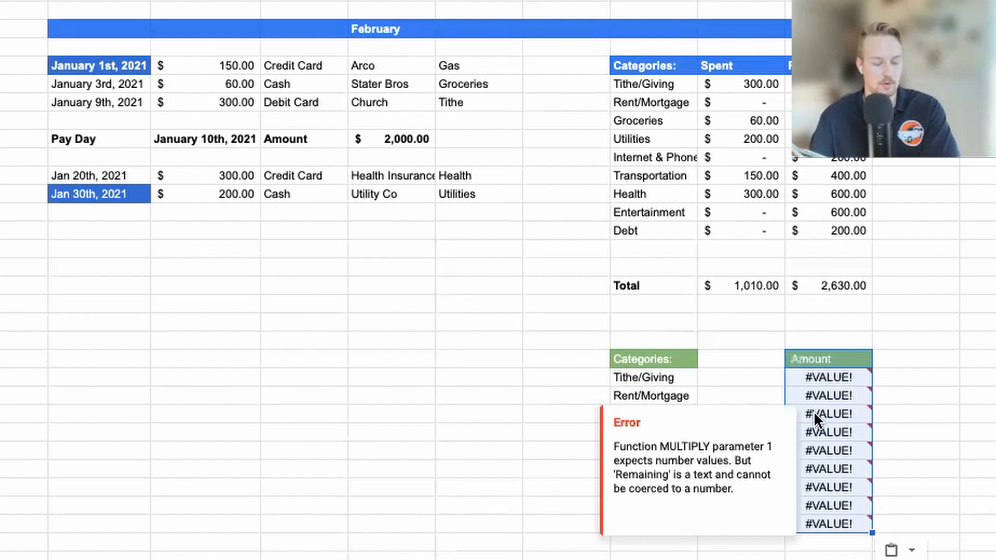
{"action": "key", "text": "super+z"}
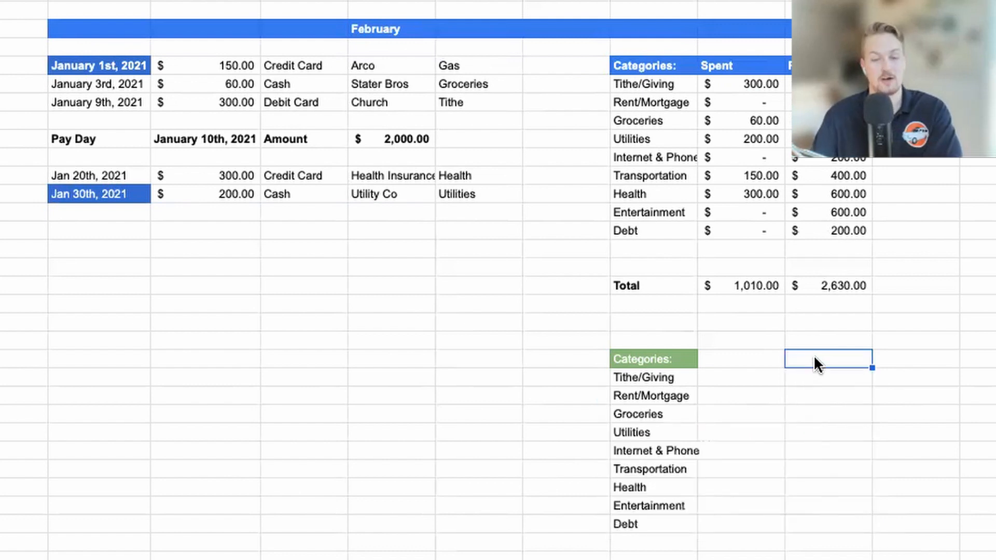
Paste only the values of the copied Amount column into the selected cell on the 2021 sheet
{"action": "right_click", "coordinate": [813, 356]}
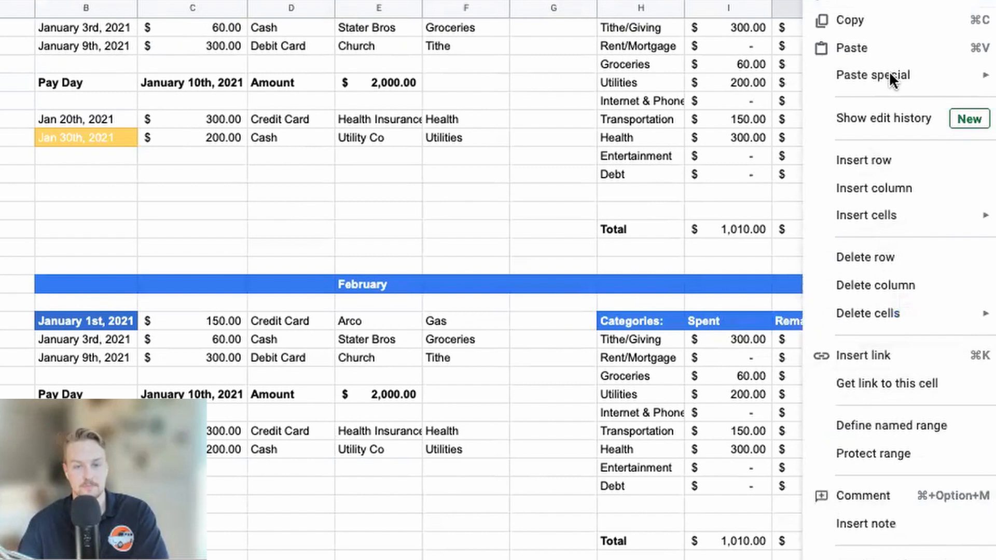
{"action": "mouse_move", "coordinate": [903, 78]}
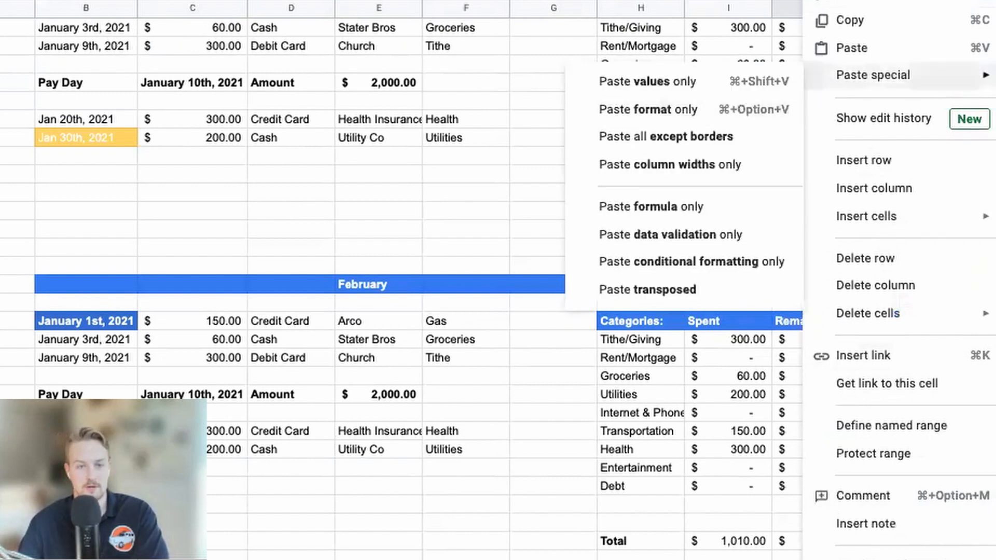
{"action": "left_click", "coordinate": [673, 81]}
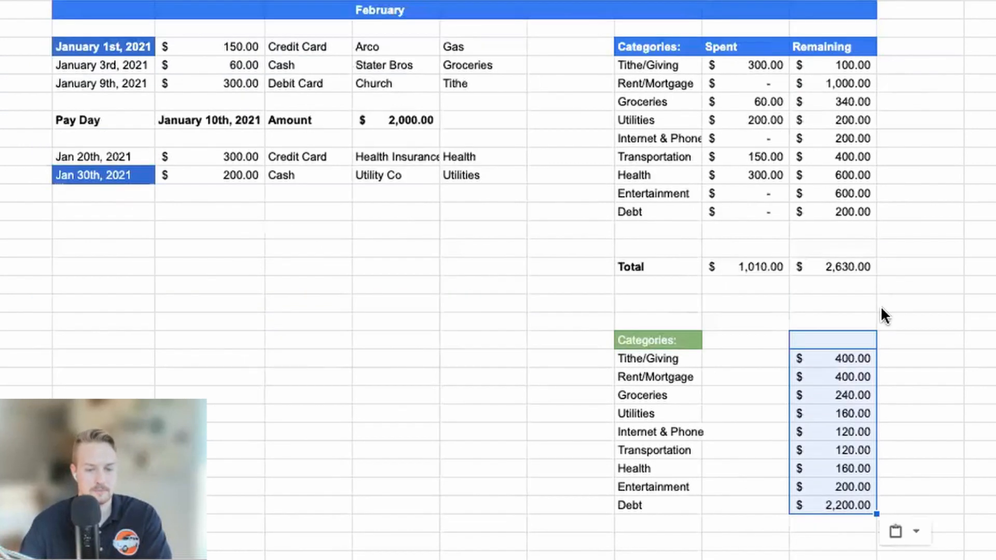
Copy the green Categories heading cell into the two heading cells to its right
{"action": "left_click", "coordinate": [668, 345]}
{"action": "key", "text": "ctrl+c"}
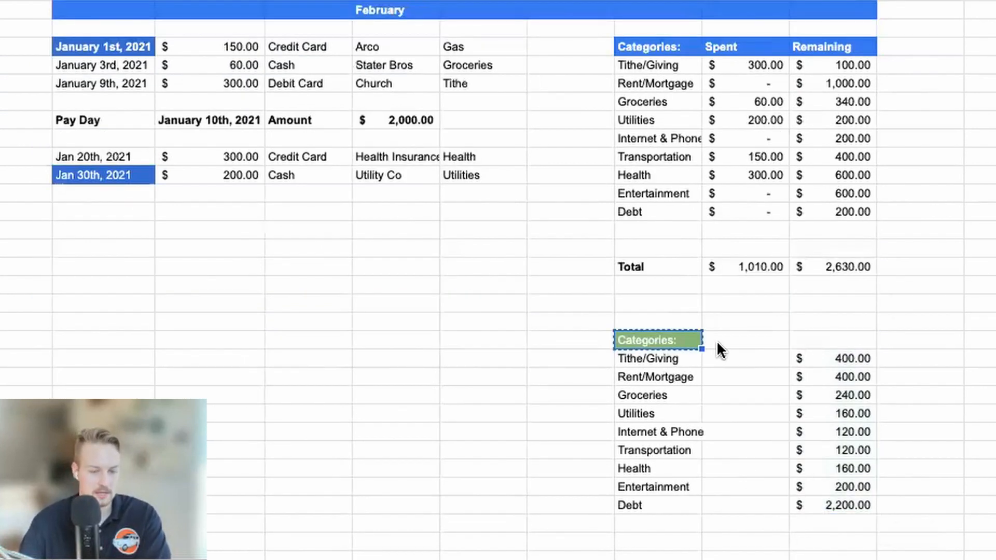
{"action": "left_click", "coordinate": [716, 340]}
{"action": "key", "text": "ctrl+v"}
{"action": "left_click", "coordinate": [827, 342]}
{"action": "key", "text": "ctrl+v"}
Rename the two copied green headings as Spent and Remaining
{"action": "left_click", "coordinate": [716, 337]}
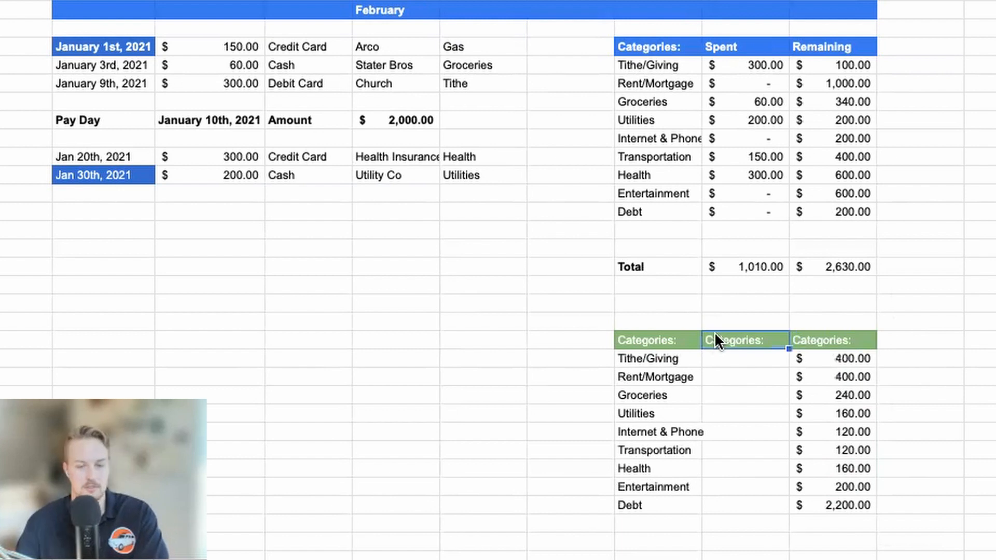
{"action": "type", "text": "Spent"}
{"action": "key", "text": "Return"}
{"action": "key", "text": "Up"}
{"action": "key", "text": "Right"}
{"action": "type", "text": "Re"}
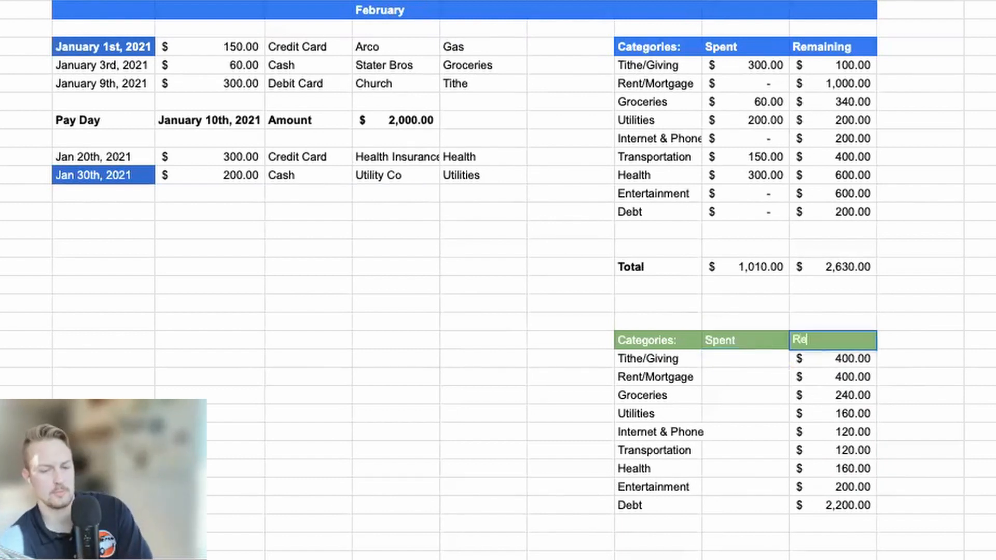
{"action": "type", "text": "maining"}
{"action": "key", "text": "Return"}
Enter the formula =sum(0) as the Tithe/Giving Spent amount in the green category table
{"action": "key", "text": "Left"}
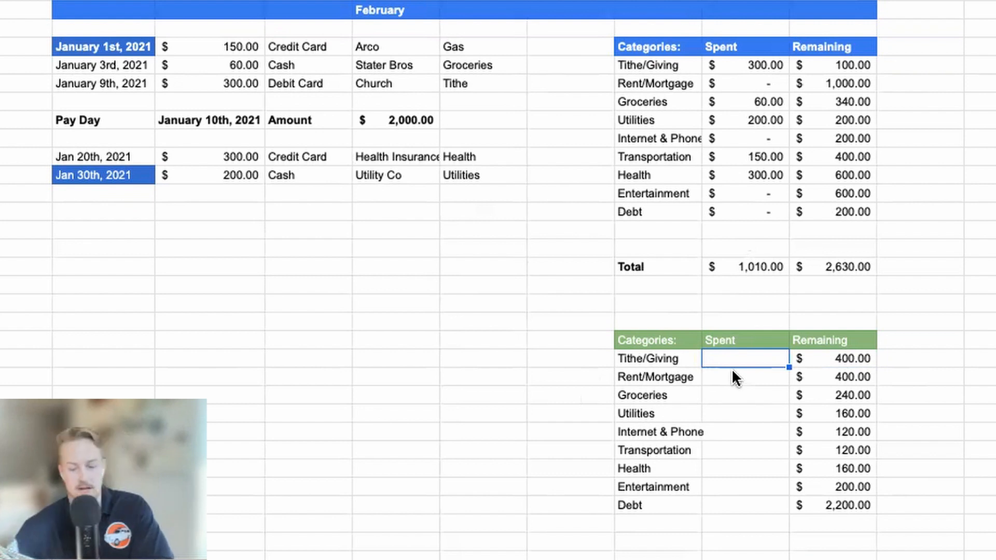
{"action": "type", "text": "=s"}
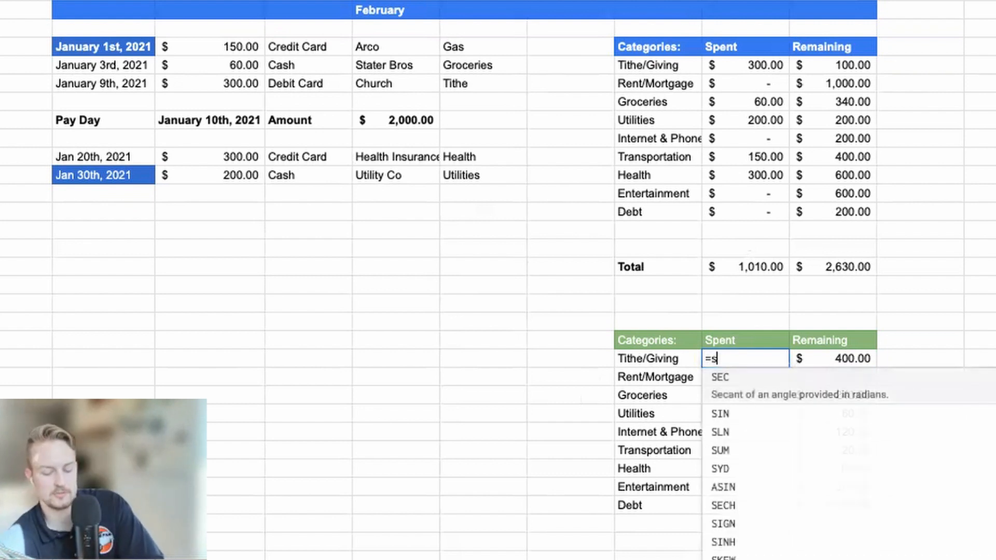
{"action": "type", "text": "um("}
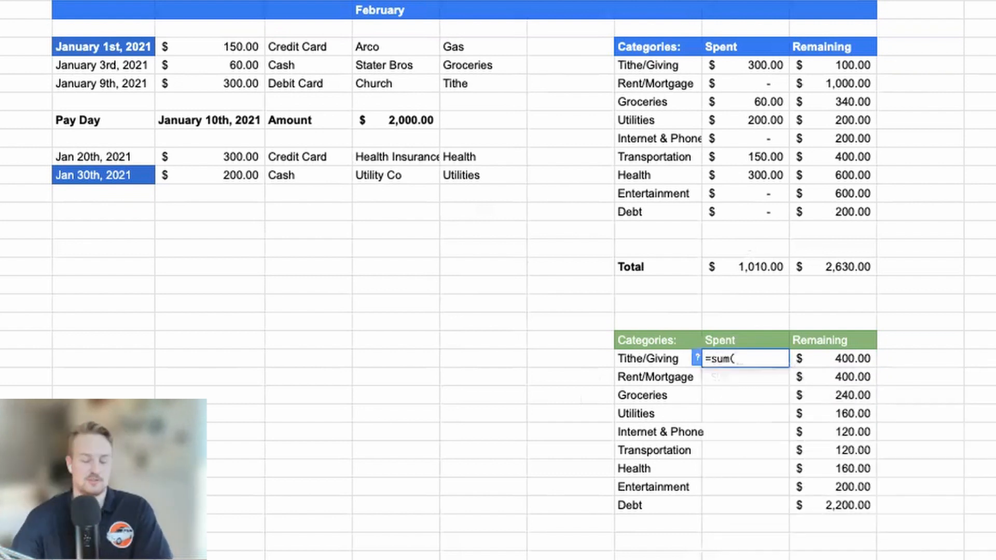
{"action": "type", "text": "0)"}
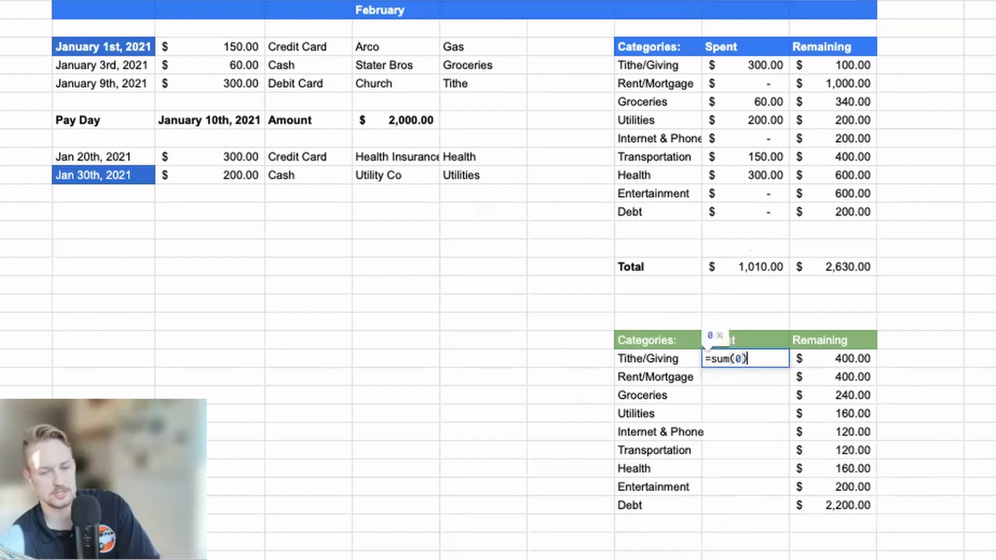
{"action": "key", "text": "Return"}
Fill the Tithe/Giving Spent formula down through Debt in the green table and format the filled range as Accounting
{"action": "left_click", "coordinate": [753, 361]}
{"action": "left_click_drag", "start_coordinate": [789, 367], "coordinate": [768, 502]}
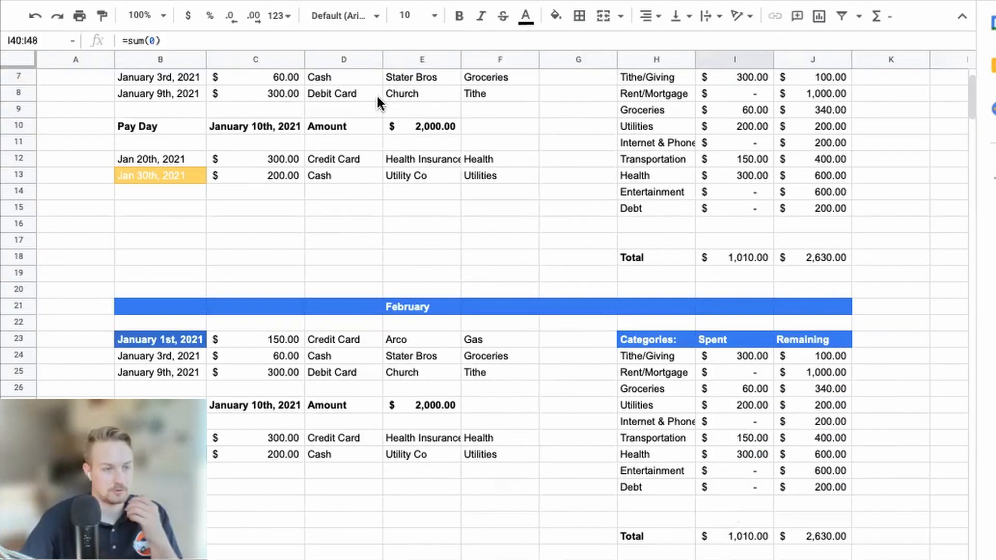
{"action": "left_click", "coordinate": [280, 16]}
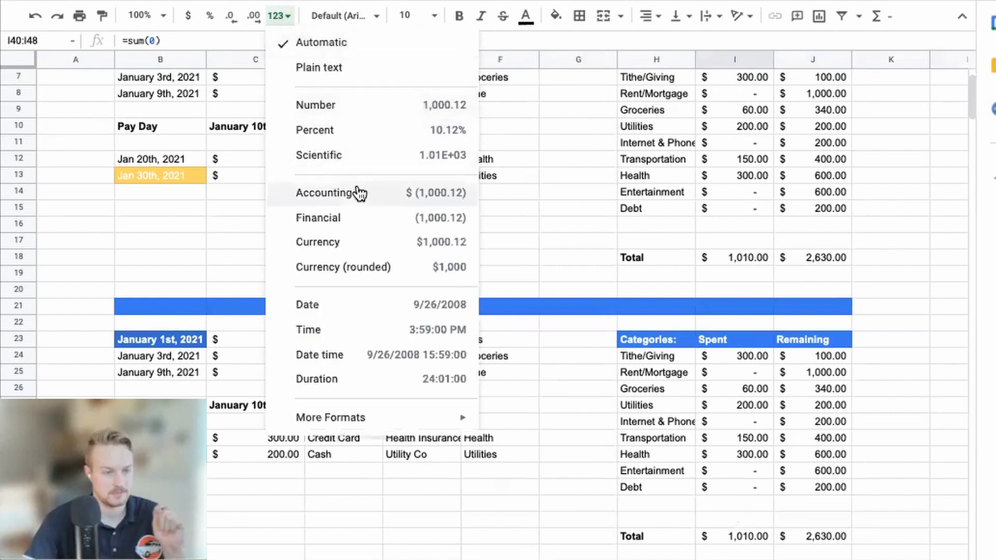
{"action": "left_click", "coordinate": [418, 193]}
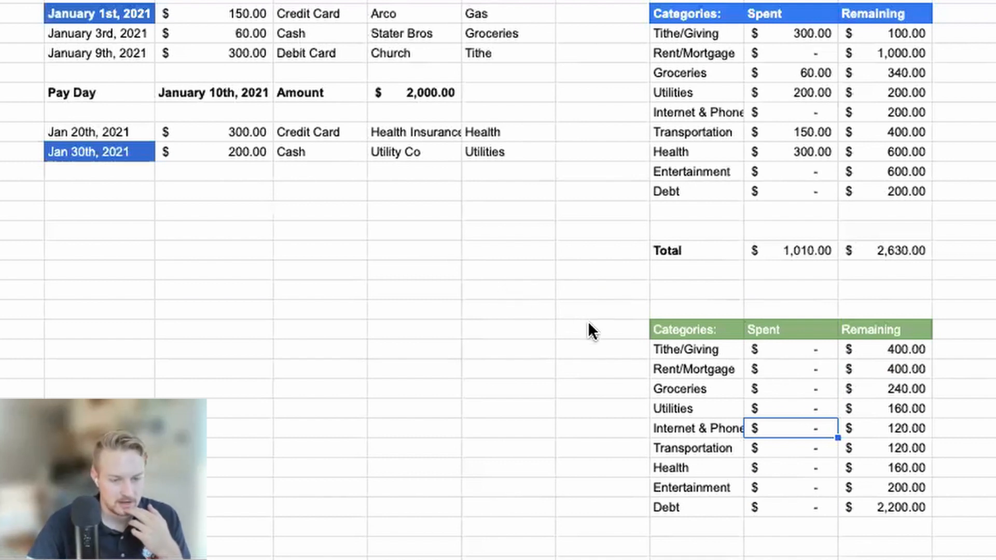
Copy February's January 1st, 2021 expense row, from date to category, into the date column on the green Categories heading's row
{"action": "left_click_drag", "start_coordinate": [597, 333], "coordinate": [124, 334]}
{"action": "left_click", "coordinate": [123, 350]}
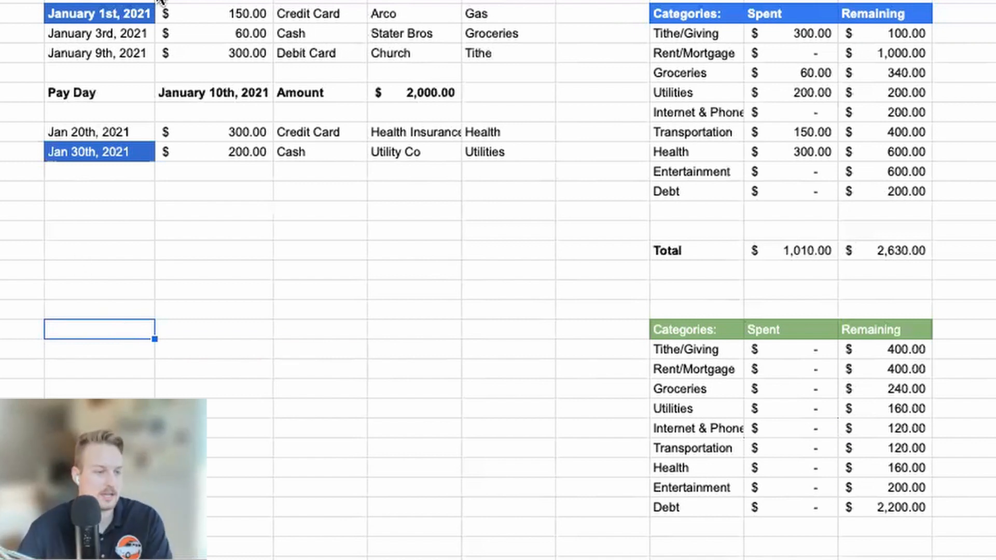
{"action": "left_click_drag", "start_coordinate": [111, 11], "coordinate": [515, 9]}
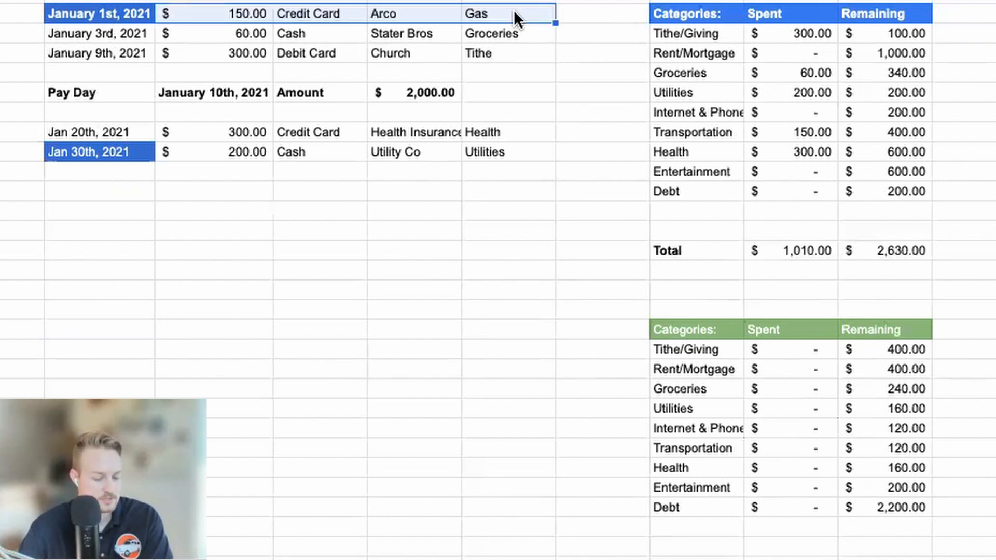
{"action": "key", "text": "ctrl+c"}
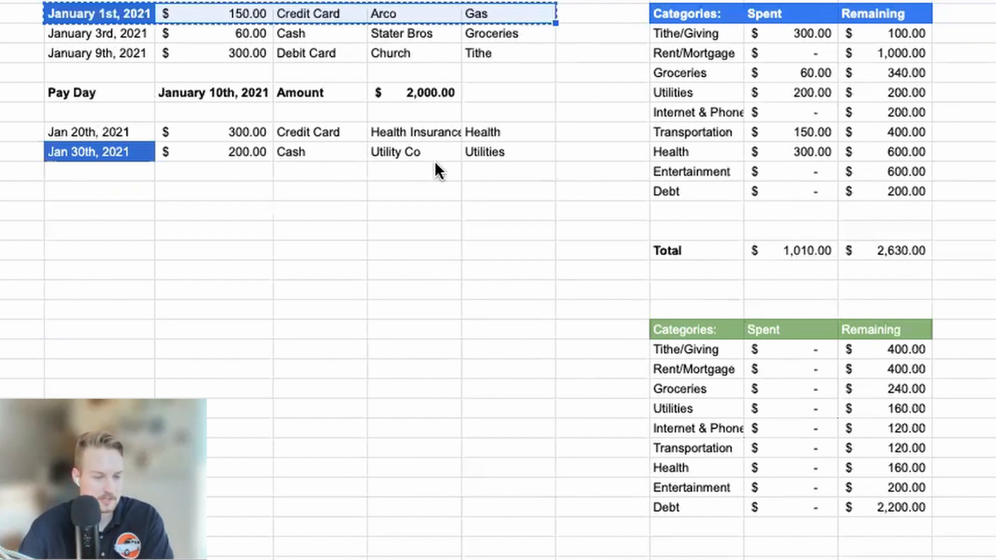
{"action": "left_click", "coordinate": [116, 331]}
{"action": "key", "text": "ctrl+v"}
Change the date of the copied expense entry to April 1st, 2021
{"action": "left_click", "coordinate": [116, 330]}
{"action": "double_click", "coordinate": [117, 330]}
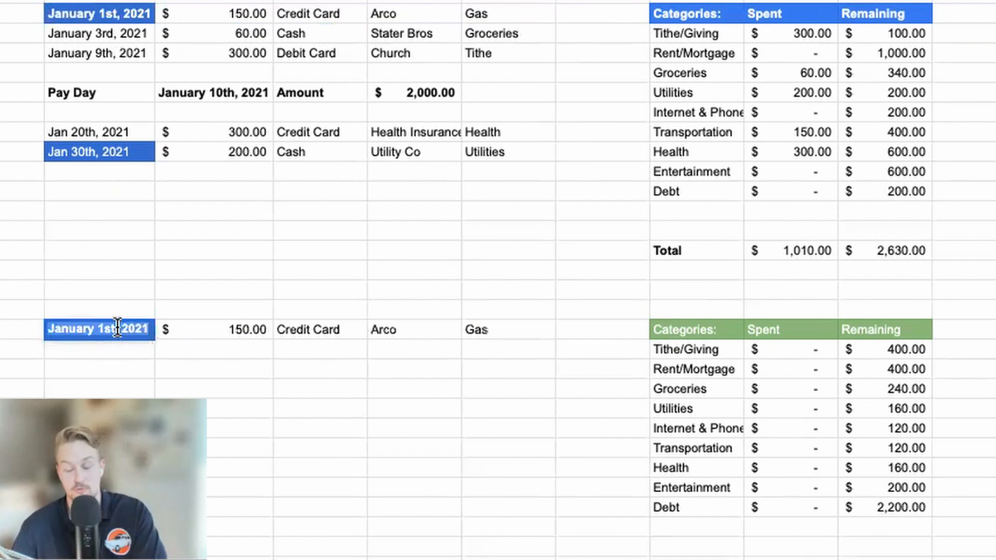
{"action": "type", "text": "April 1"}
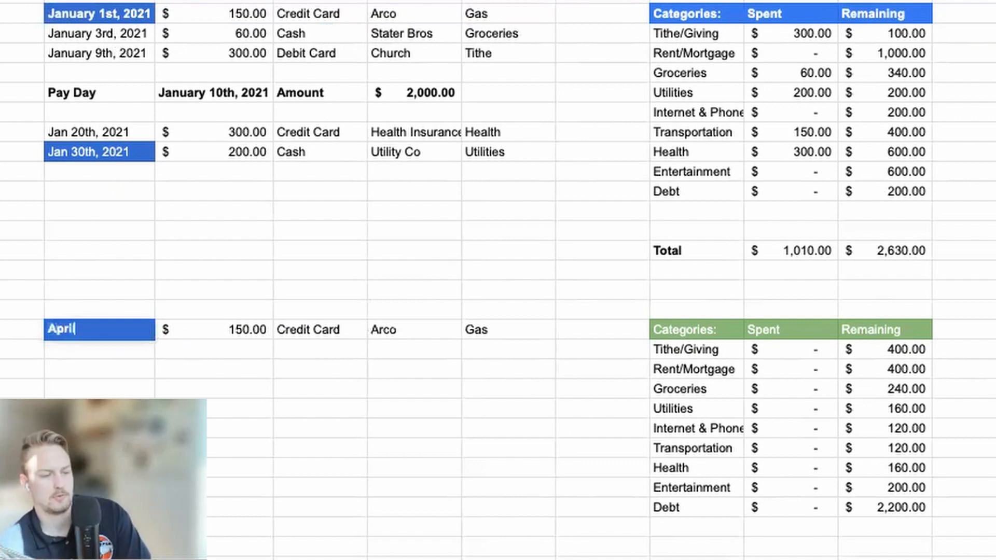
{"action": "type", "text": "st, 2021"}
{"action": "key", "text": "Return"}
Fill the April 1st, 2021 date cell with dark green
{"action": "left_click", "coordinate": [98, 324]}
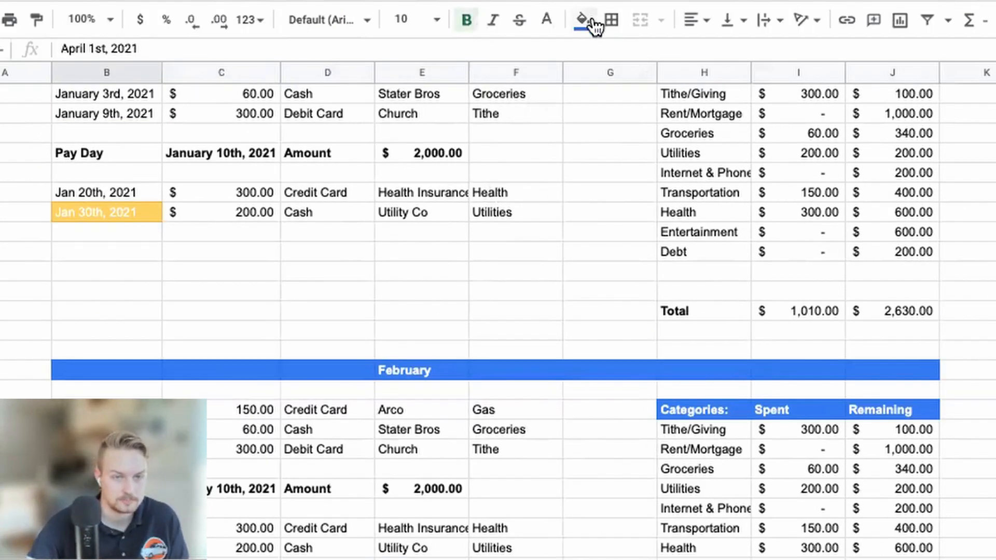
{"action": "left_click", "coordinate": [585, 21]}
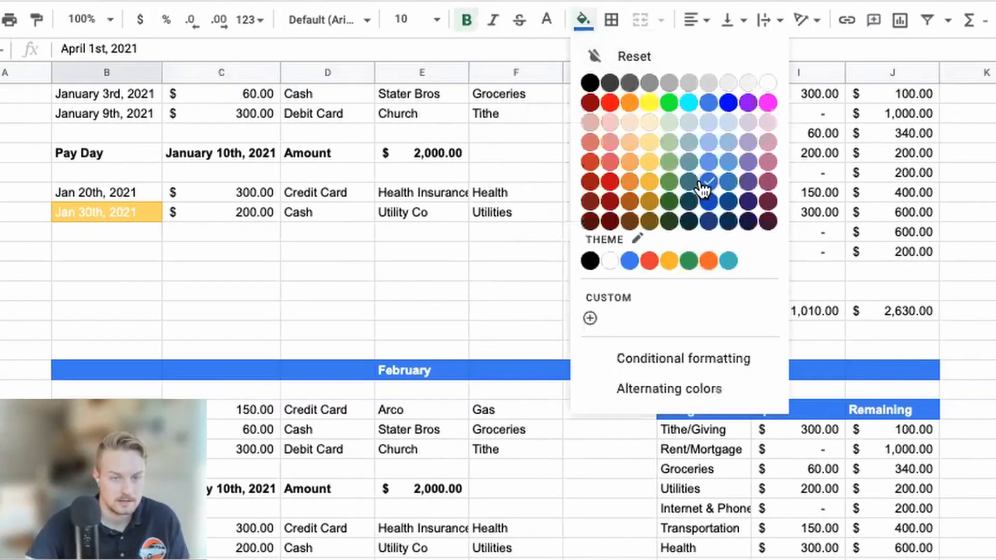
{"action": "left_click", "coordinate": [670, 181]}
Set the April 1st expense amount to 40
{"action": "key", "text": "Right"}
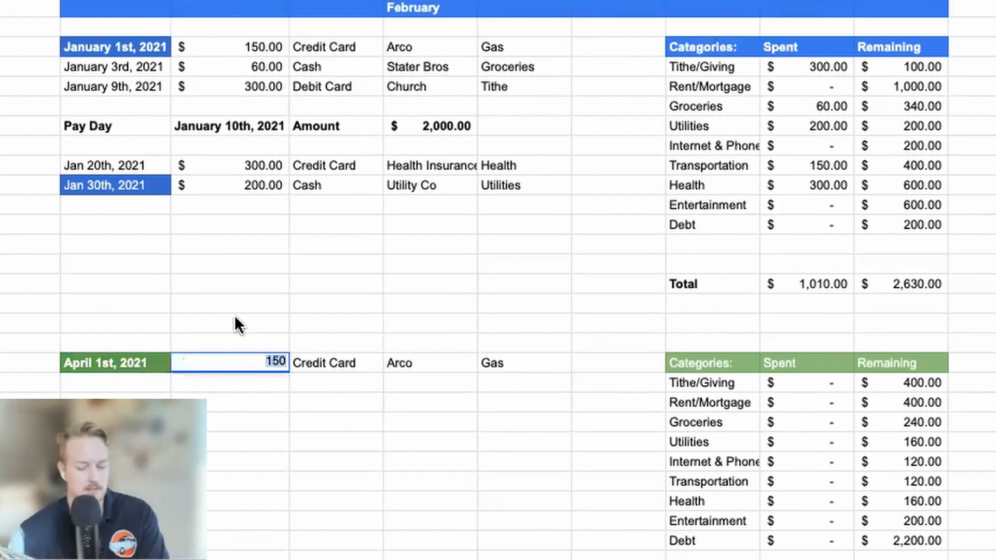
{"action": "type", "text": "40"}
{"action": "key", "text": "Return"}
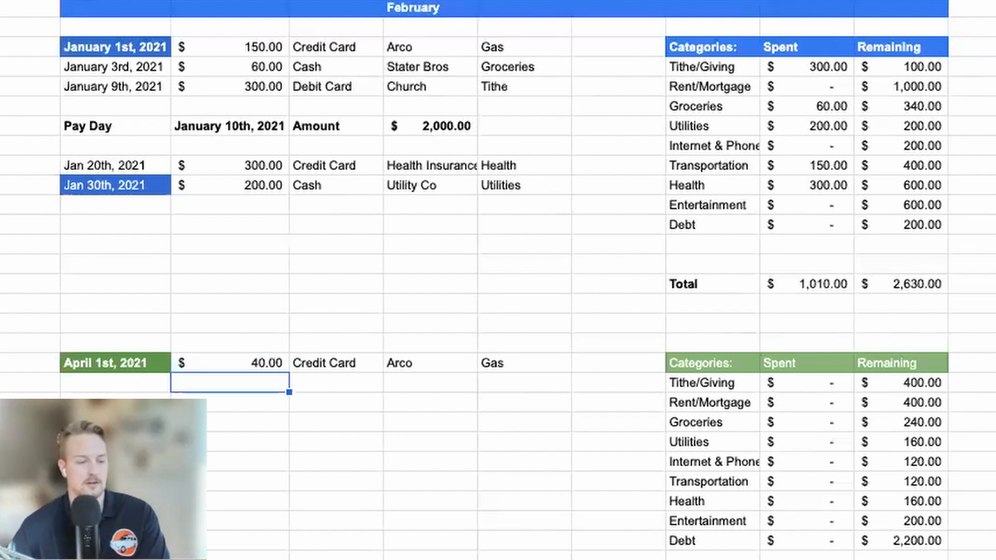
{"action": "left_click", "coordinate": [228, 364]}
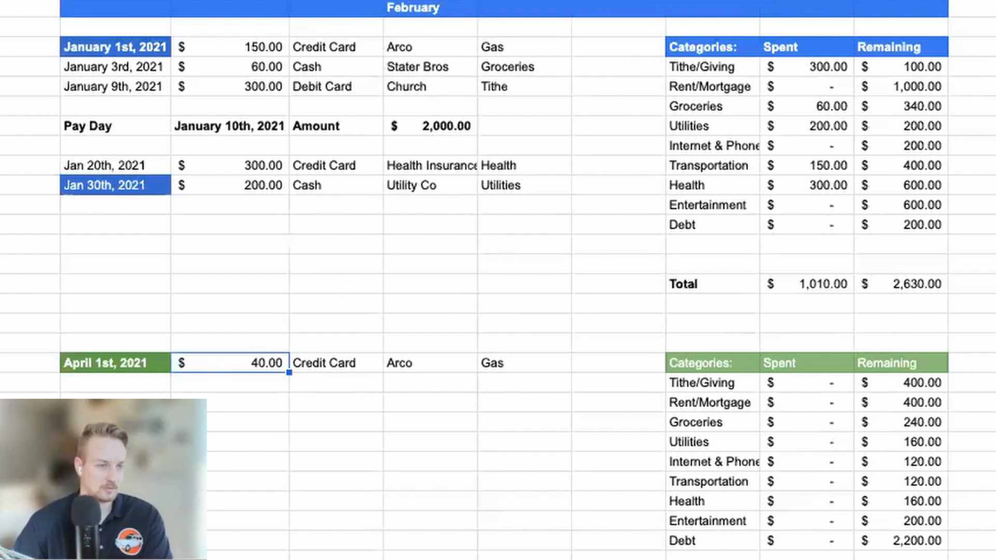
{"action": "left_click", "coordinate": [260, 1]}
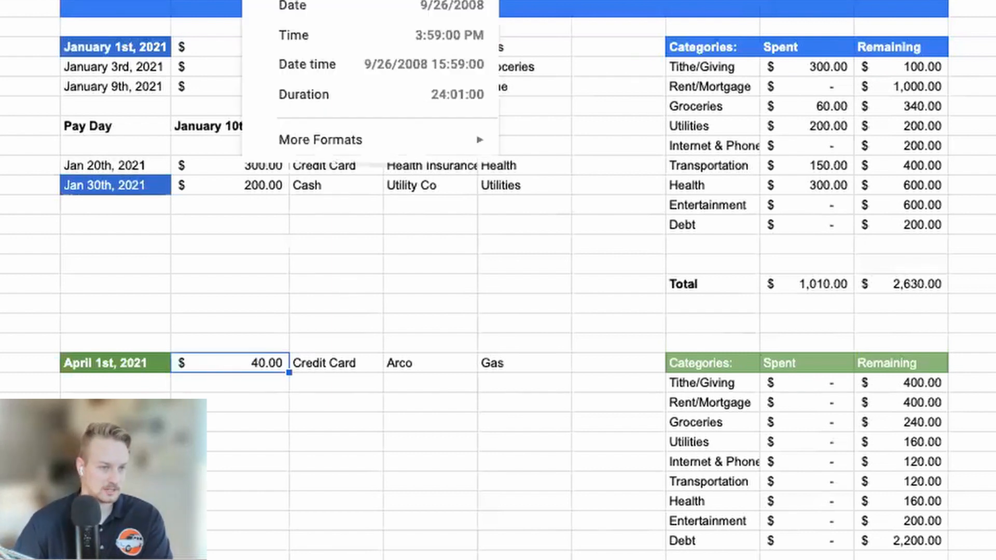
{"action": "left_click", "coordinate": [230, 419]}
{"action": "left_click", "coordinate": [234, 367]}
Change the payment method of the April 1st expense to Paypal
{"action": "double_click", "coordinate": [324, 365]}
{"action": "key", "text": "ctrl+a"}
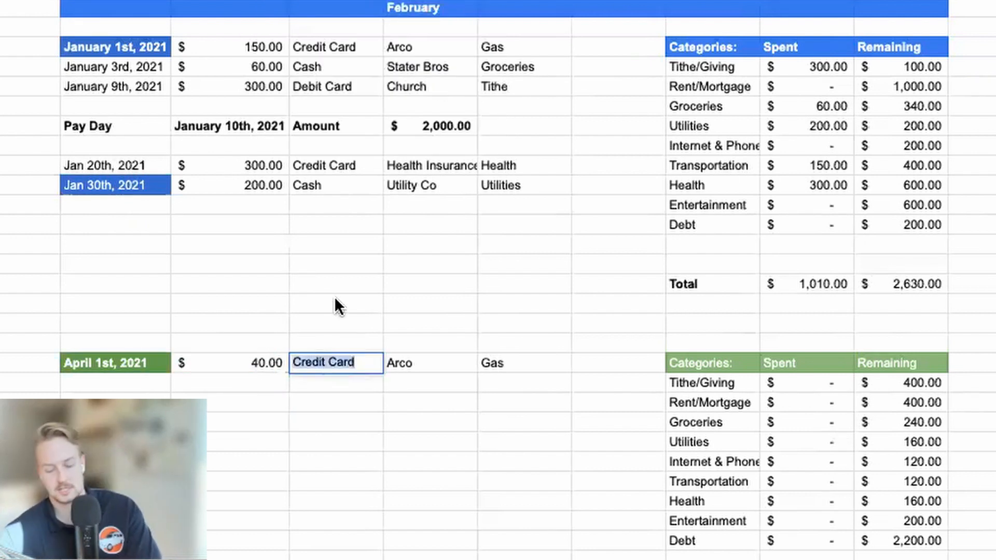
{"action": "type", "text": "Paypal"}
{"action": "key", "text": "Tab"}
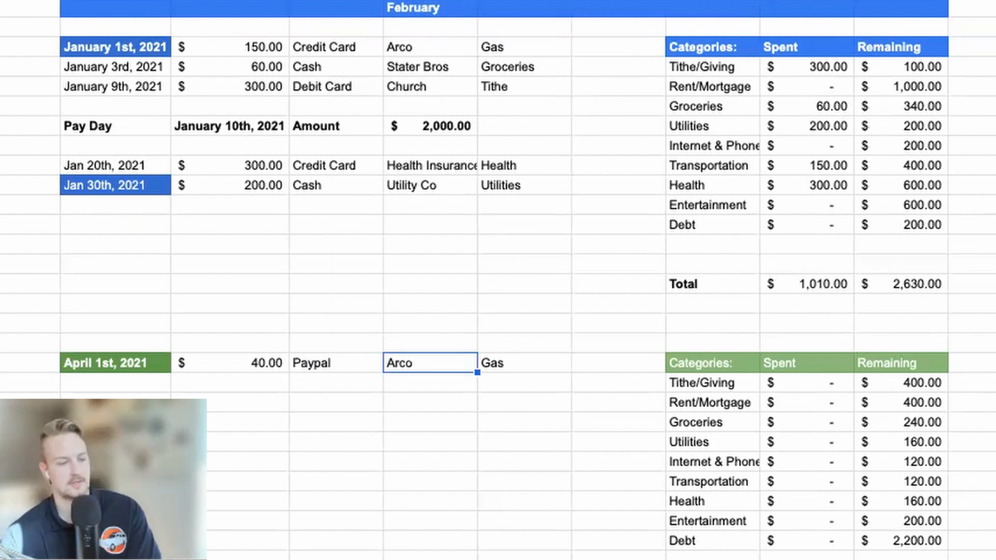
Replace the payee of the April 1st expense with "Bestfriend for Flowers"
{"action": "double_click", "coordinate": [449, 367]}
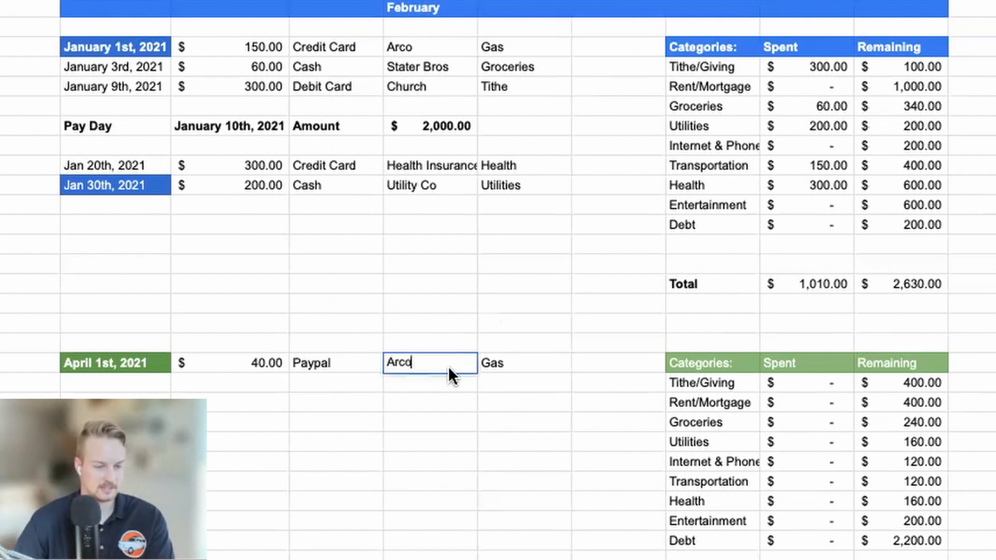
{"action": "key", "text": "ctrl+a"}
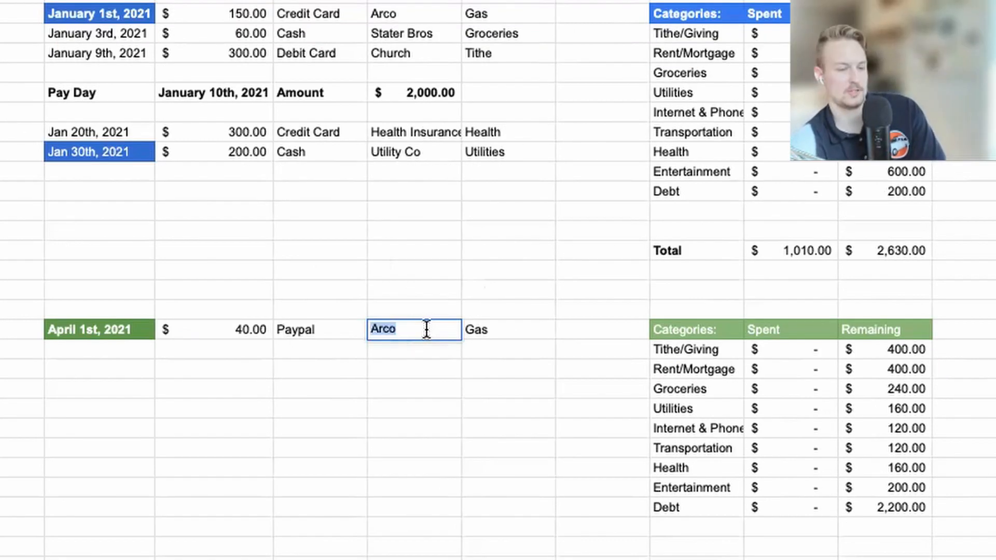
{"action": "type", "text": "Best"}
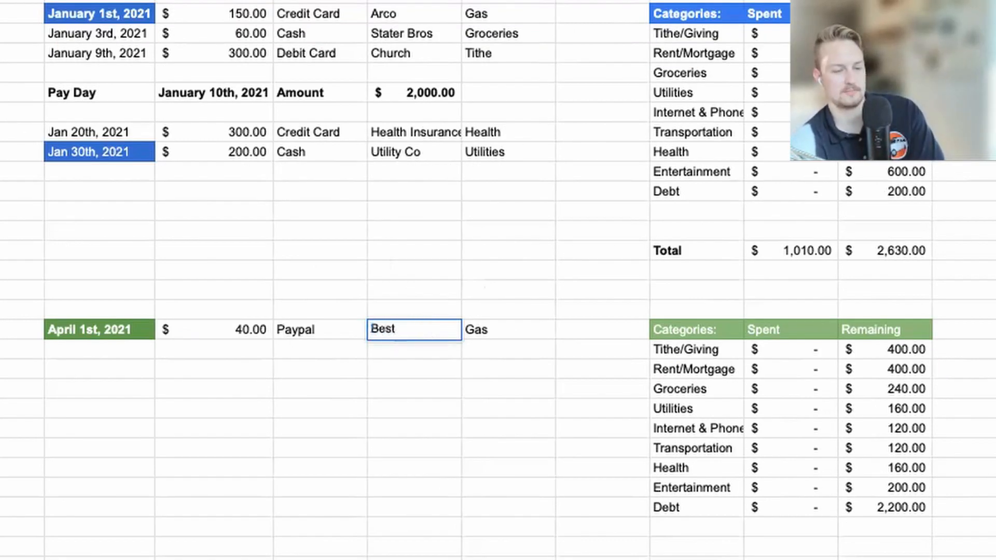
{"action": "type", "text": "friend for Flowers"}
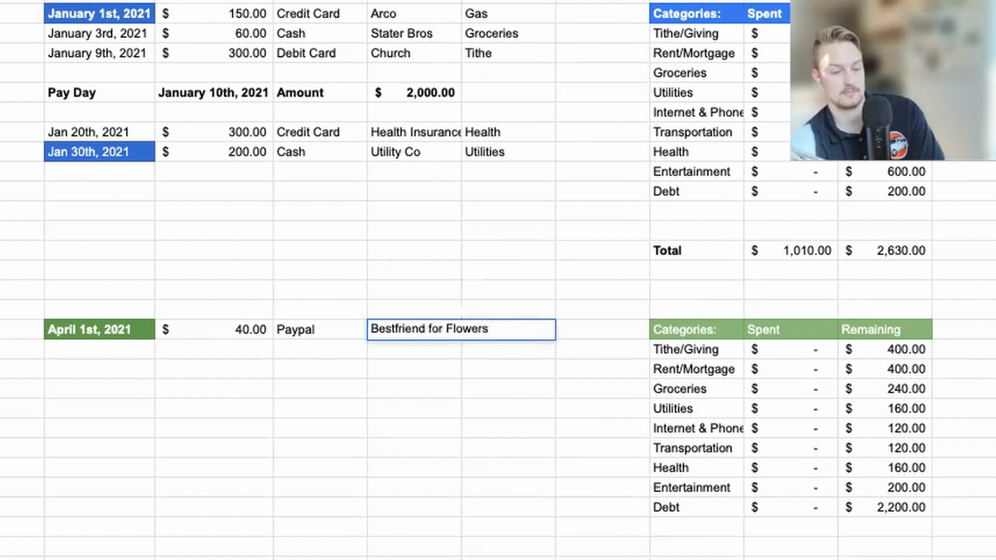
{"action": "key", "text": "Tab"}
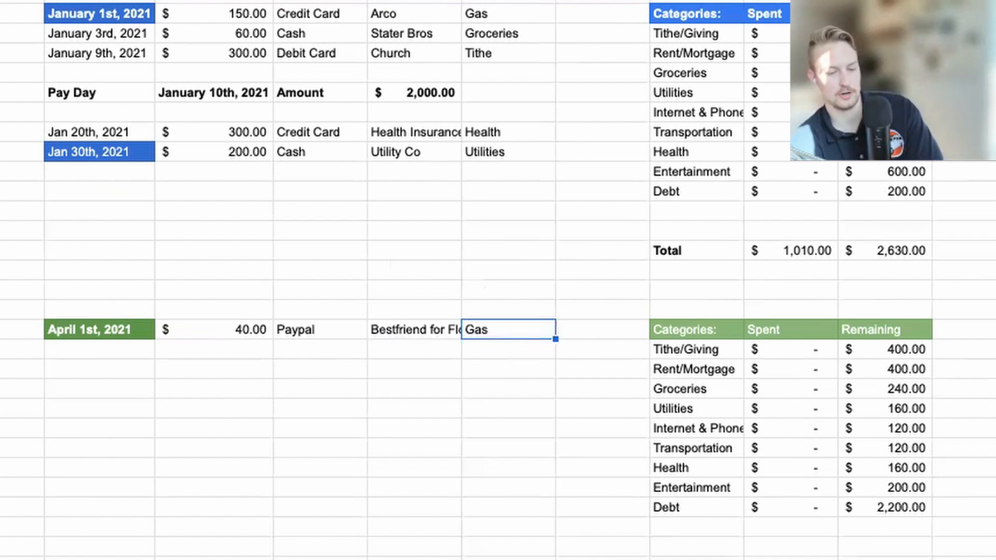
Set the April 1st expense category to Giving and widen column E to fit the full payee text
{"action": "type", "text": "Giving"}
{"action": "key", "text": "Return"}
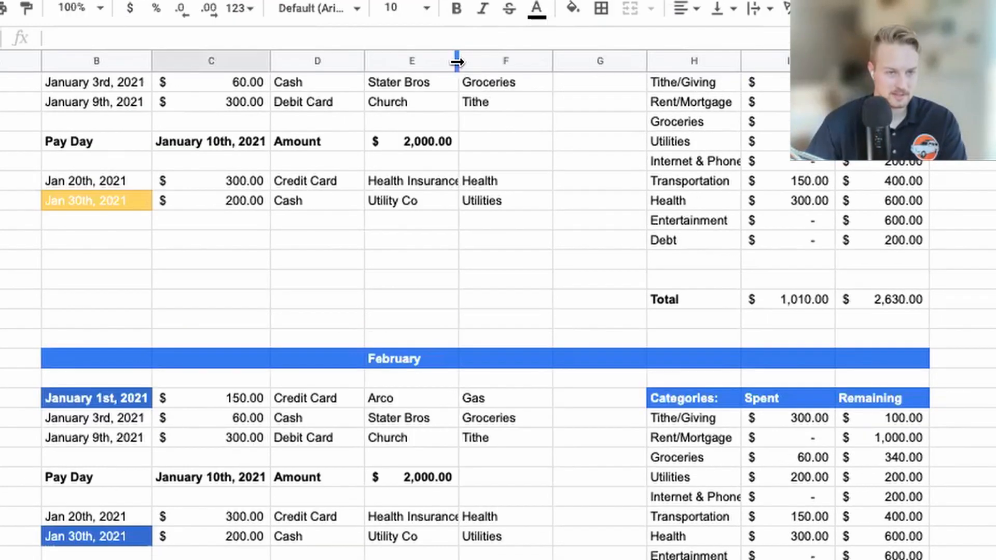
{"action": "left_click_drag", "start_coordinate": [456, 60], "coordinate": [493, 60]}
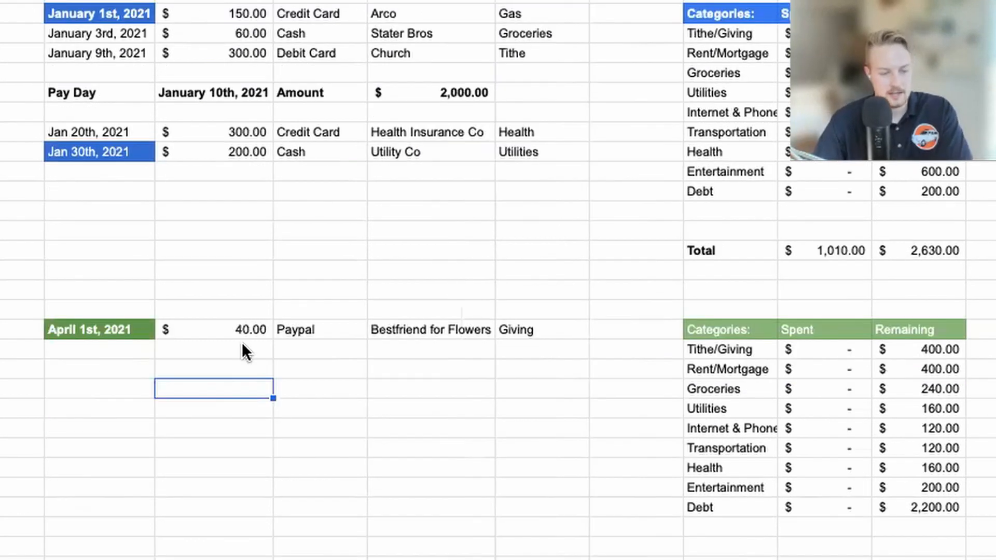
Set the green table's Tithe/Giving Spent cell to =sum(C39), referencing the April 1st expense amount
{"action": "left_click", "coordinate": [841, 351]}
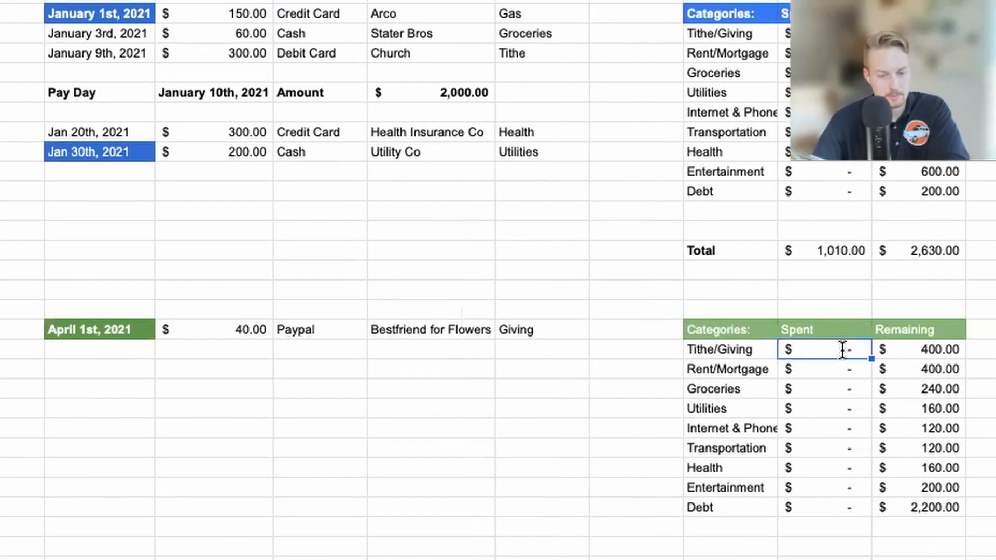
{"action": "type", "text": "=sum("}
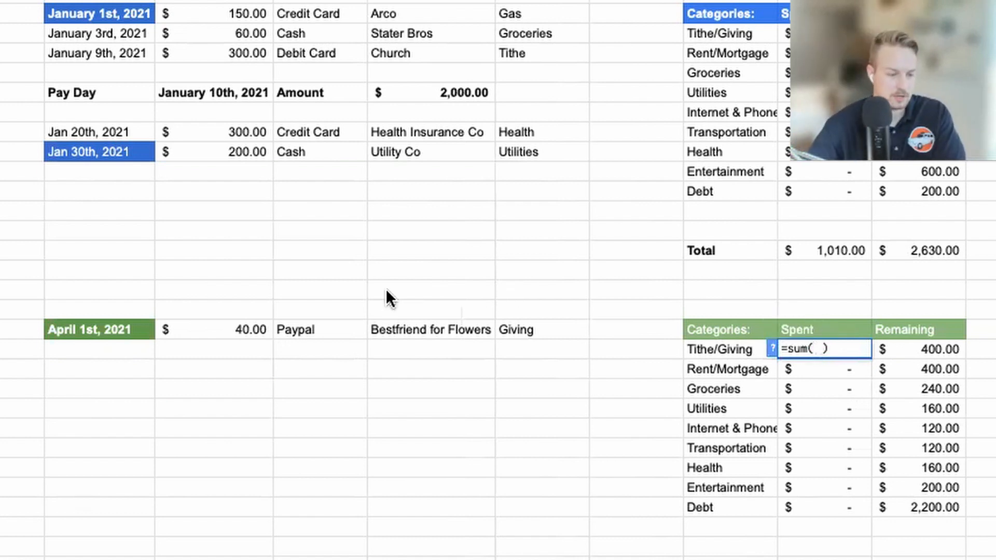
{"action": "left_click", "coordinate": [223, 334]}
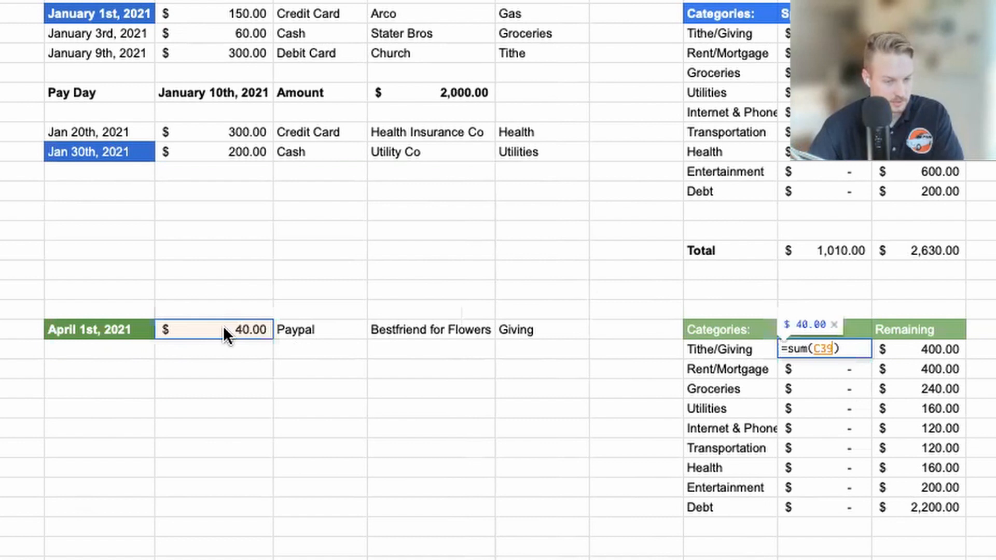
{"action": "key", "text": "Return"}
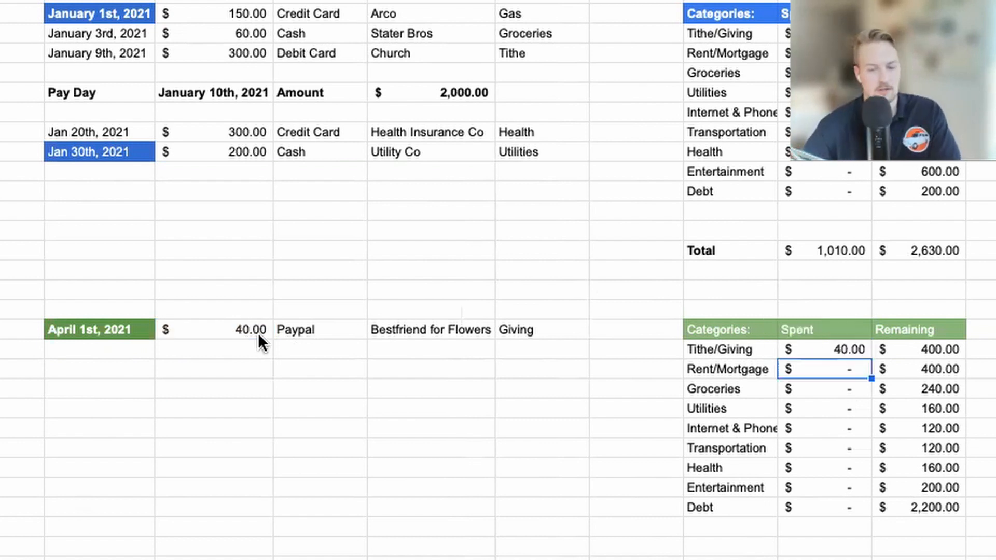
Set the green table's Tithe/Giving Remaining cell to =400-I40, subtracting that category's Spent amount from its budget
{"action": "double_click", "coordinate": [913, 349]}
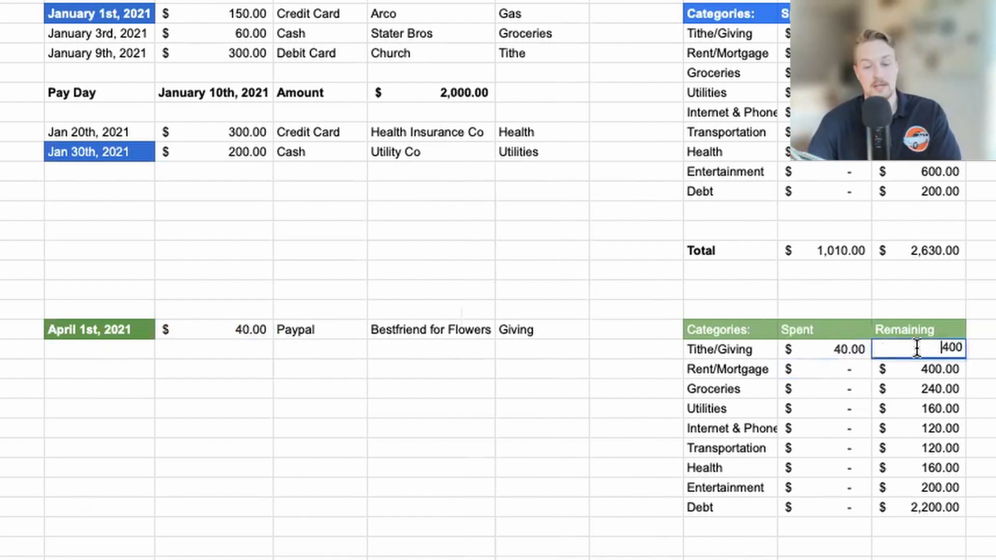
{"action": "type", "text": "="}
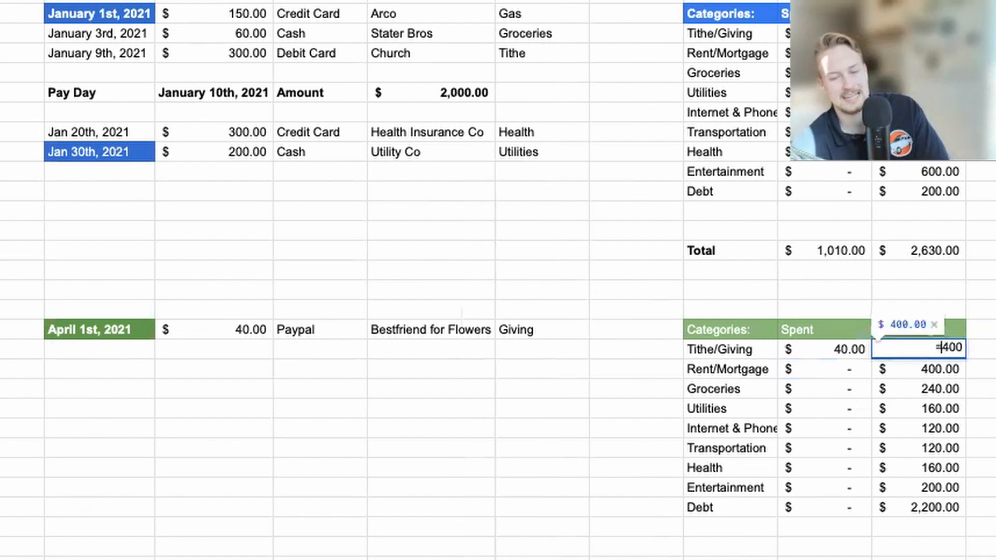
{"action": "key", "text": "Right"}
{"action": "key", "text": "Right"}
{"action": "type", "text": "-"}
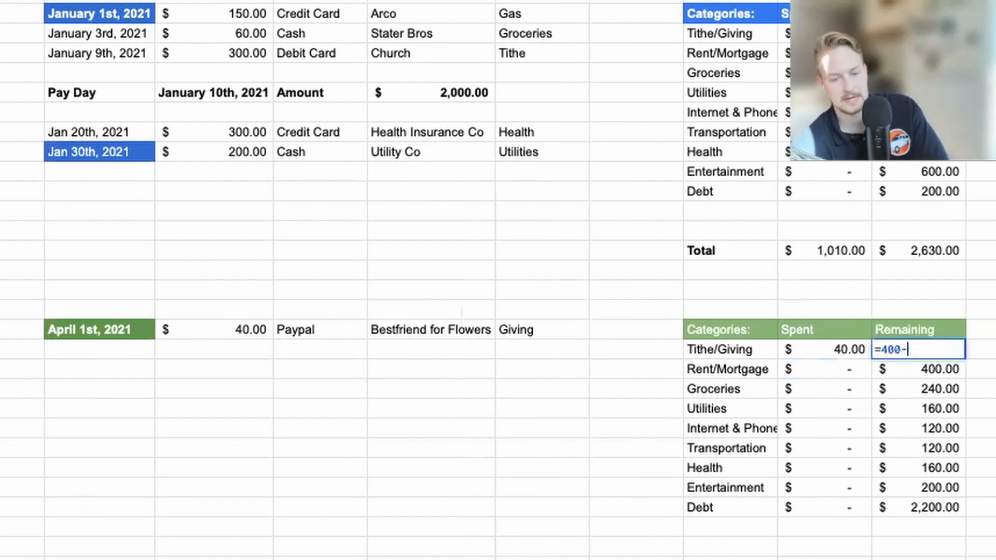
{"action": "left_click", "coordinate": [841, 348]}
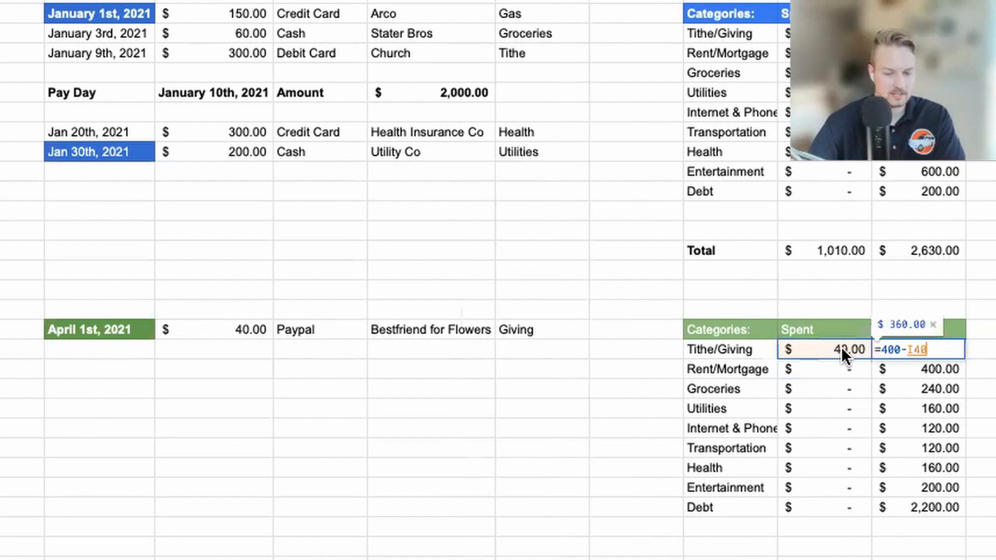
{"action": "key", "text": "Return"}
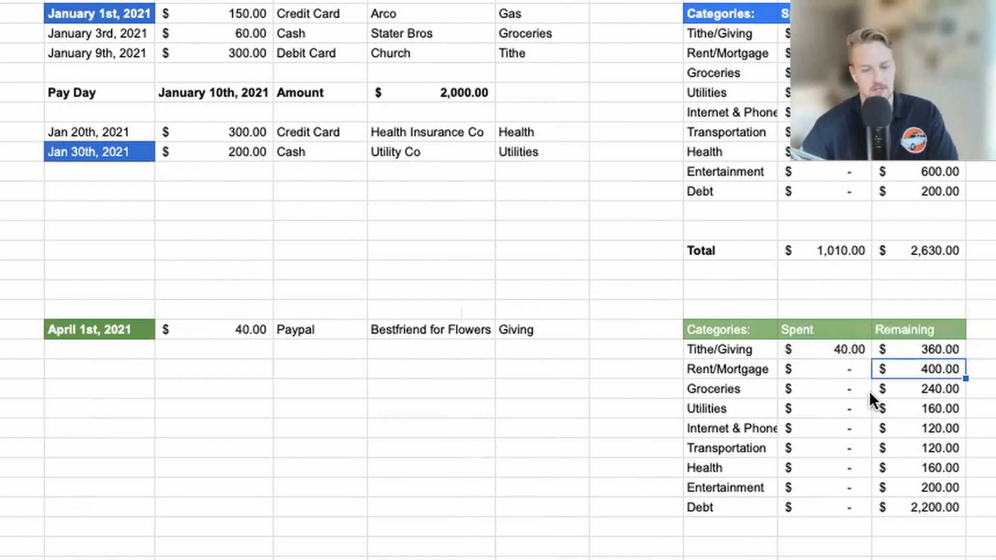
Set the green table's Rent/Mortgage Remaining cell to =400-I41, subtracting that category's Spent amount
{"action": "double_click", "coordinate": [895, 365]}
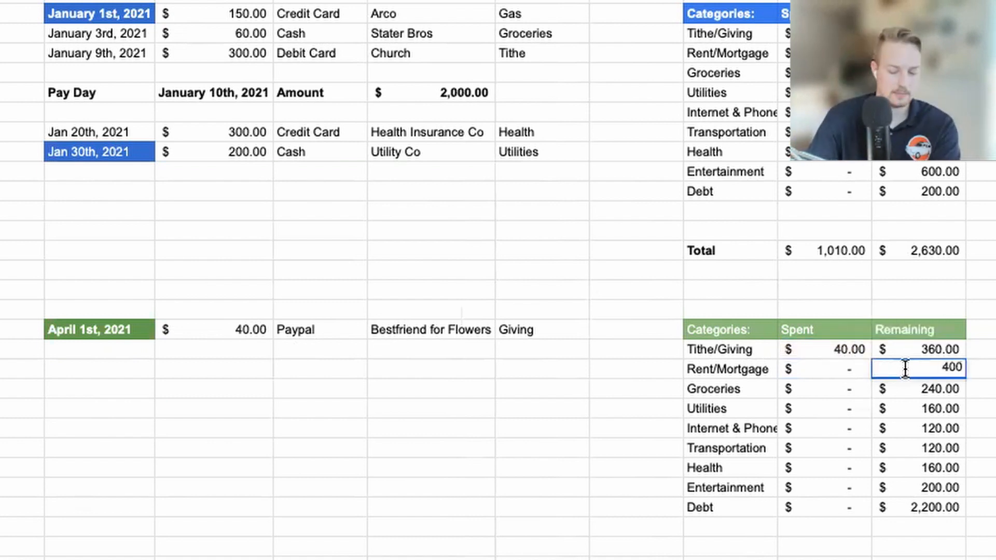
{"action": "key", "text": "Home"}
{"action": "type", "text": "=400"}
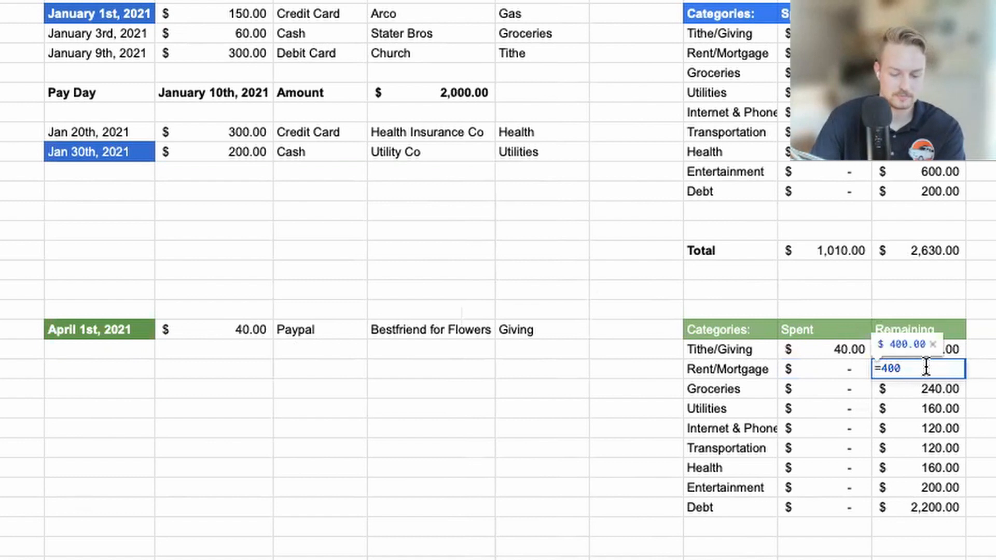
{"action": "type", "text": "-"}
{"action": "left_click", "coordinate": [832, 365]}
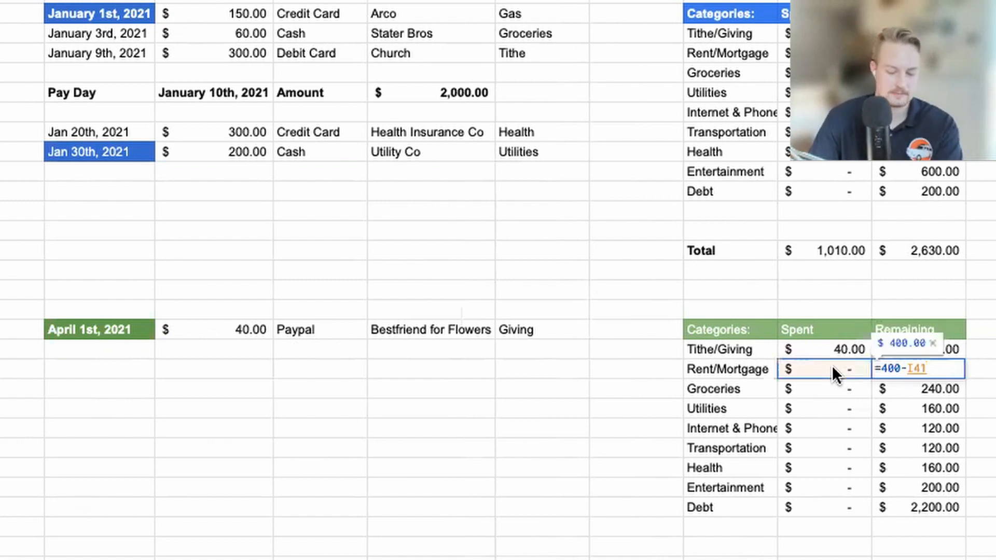
{"action": "key", "text": "Return"}
Set the green table's Groceries Remaining cell to =240-I42, subtracting that category's Spent amount
{"action": "double_click", "coordinate": [917, 389]}
{"action": "left_click", "coordinate": [927, 429]}
{"action": "double_click", "coordinate": [937, 388]}
{"action": "left_click", "coordinate": [928, 389]}
{"action": "type", "text": "="}
{"action": "key", "text": "End"}
{"action": "type", "text": "-"}
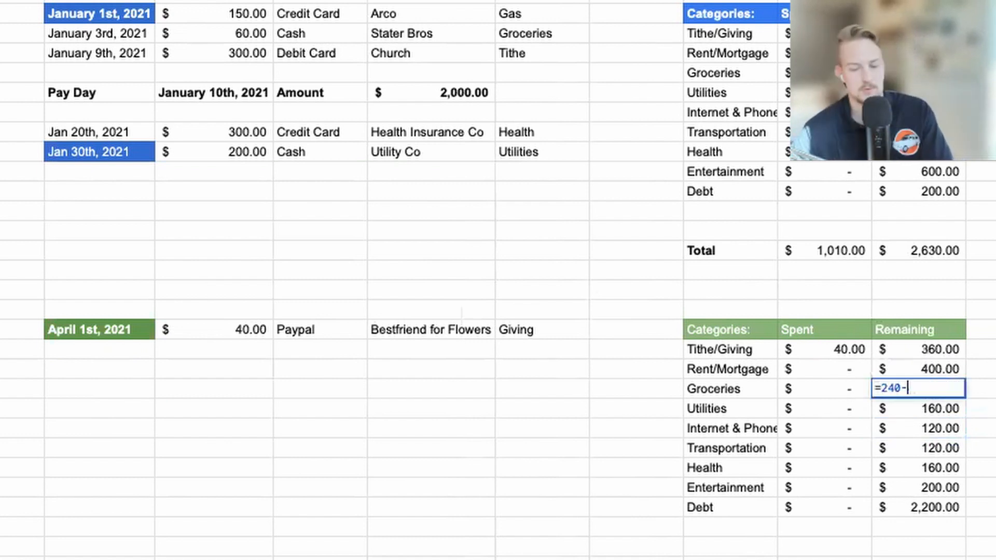
{"action": "left_click", "coordinate": [853, 388]}
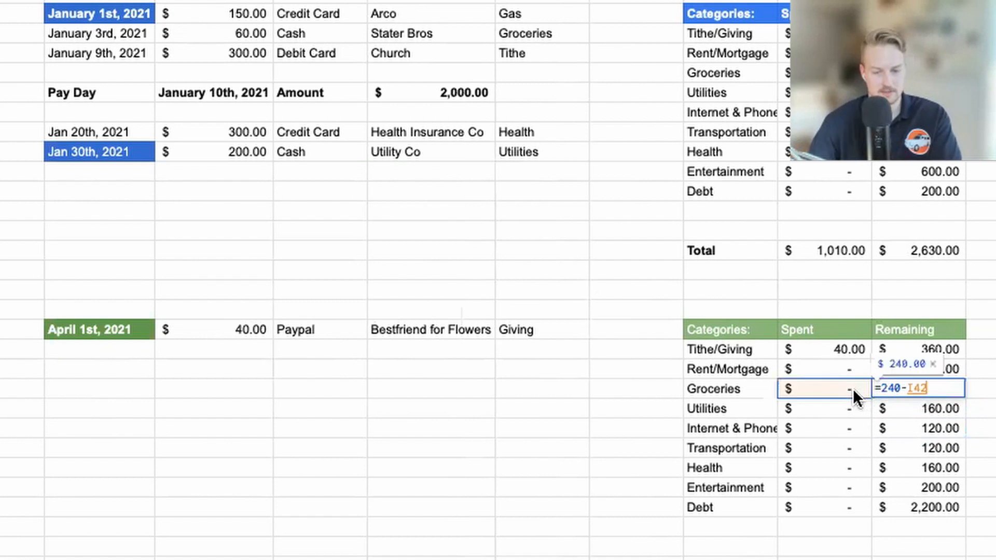
{"action": "key", "text": "Return"}
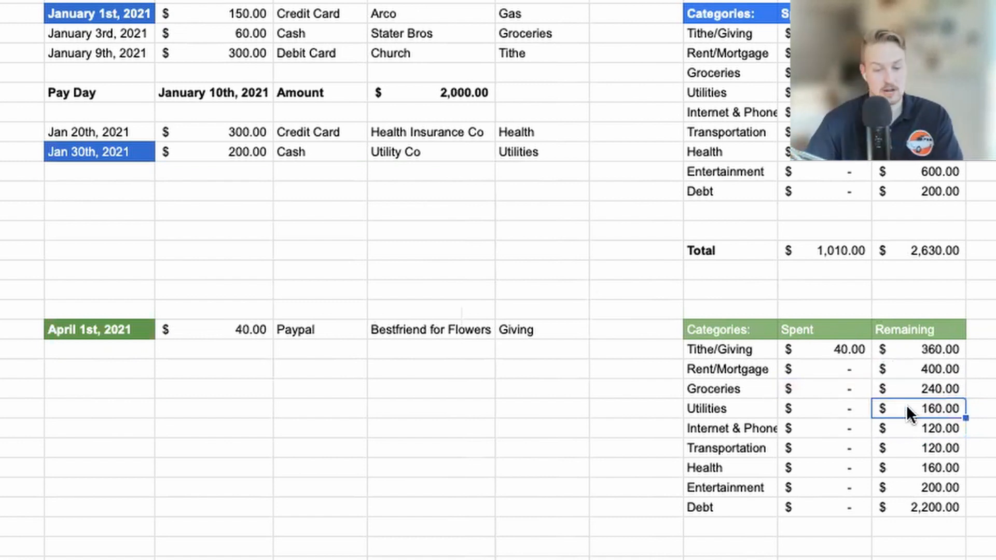
Set the green table's Utilities Remaining cell to =160-I43, subtracting that category's Spent amount
{"action": "key", "text": "Return"}
{"action": "key", "text": "Home"}
{"action": "type", "text": "="}
{"action": "key", "text": "Right"}
{"action": "key", "text": "Right"}
{"action": "key", "text": "Right"}
{"action": "type", "text": "-"}
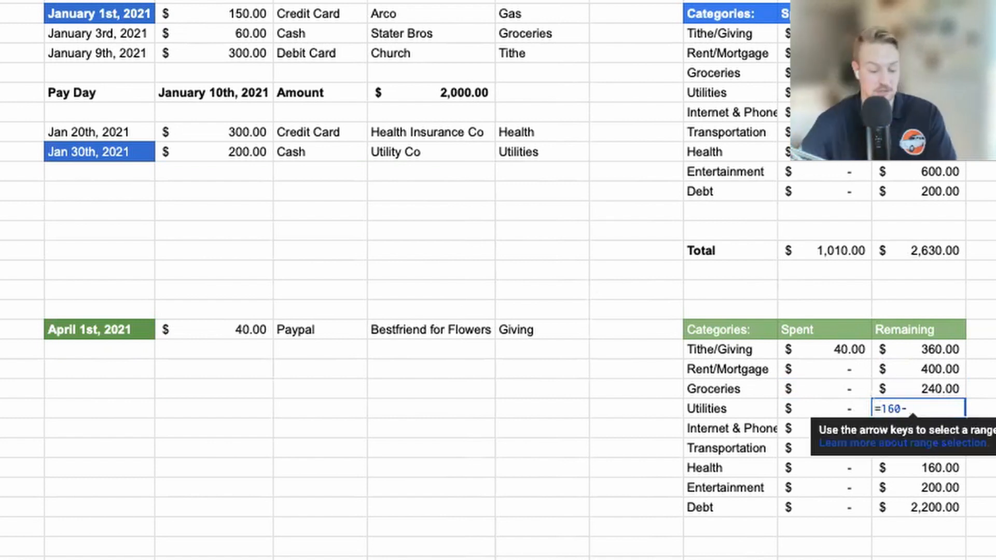
{"action": "left_click", "coordinate": [835, 405]}
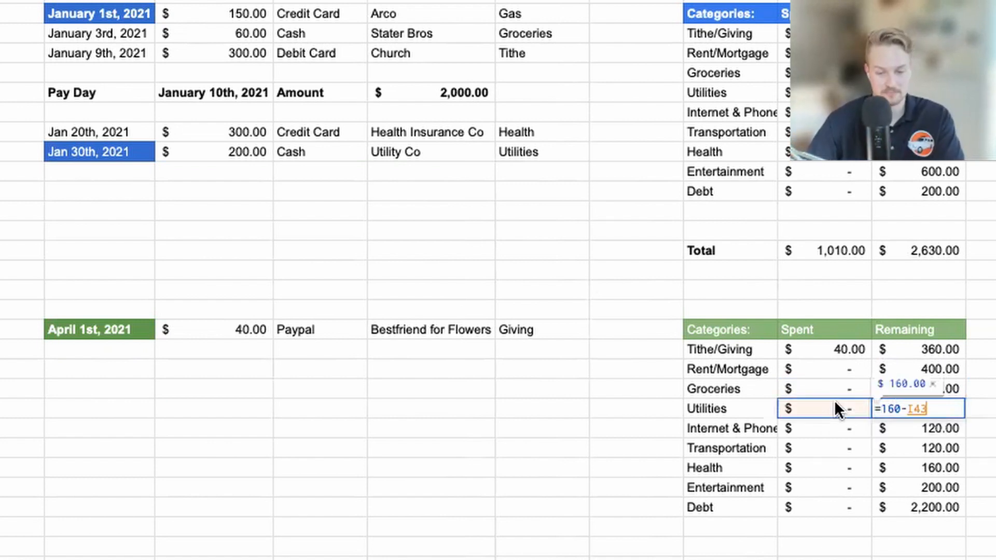
{"action": "key", "text": "Return"}
Copy the January 3rd and January 9th expense rows into the rows directly below the April 1st expense
{"action": "left_click", "coordinate": [263, 410]}
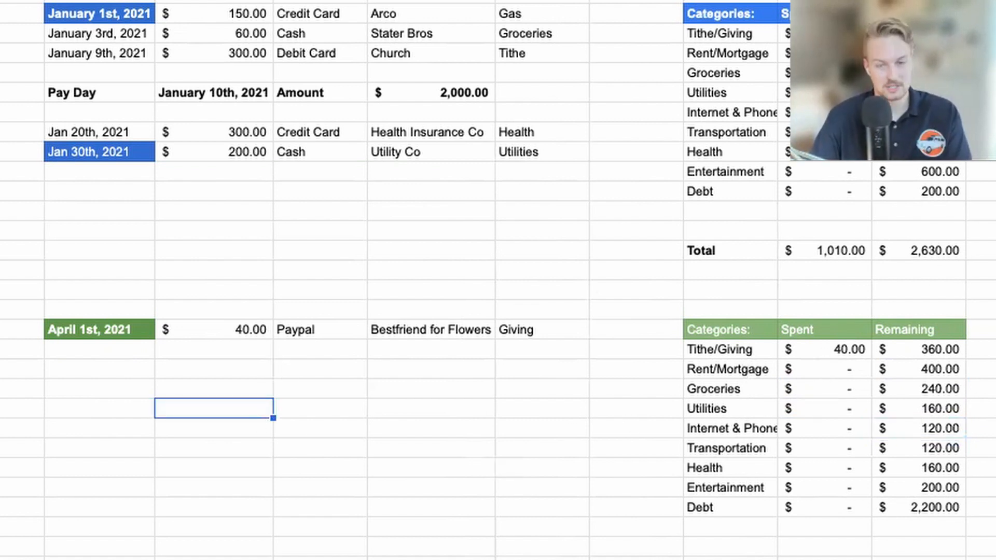
{"action": "left_click", "coordinate": [296, 350]}
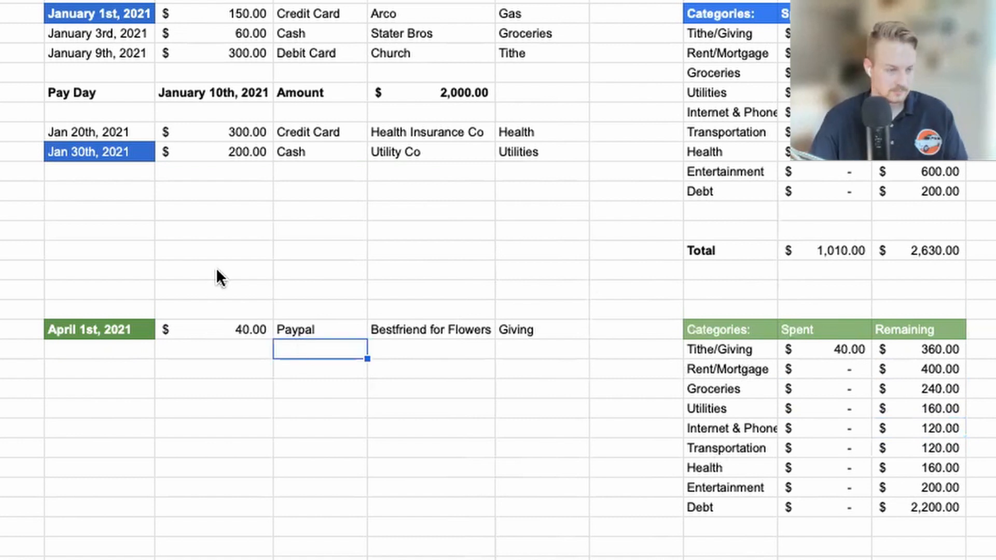
{"action": "left_click_drag", "start_coordinate": [130, 34], "coordinate": [537, 49]}
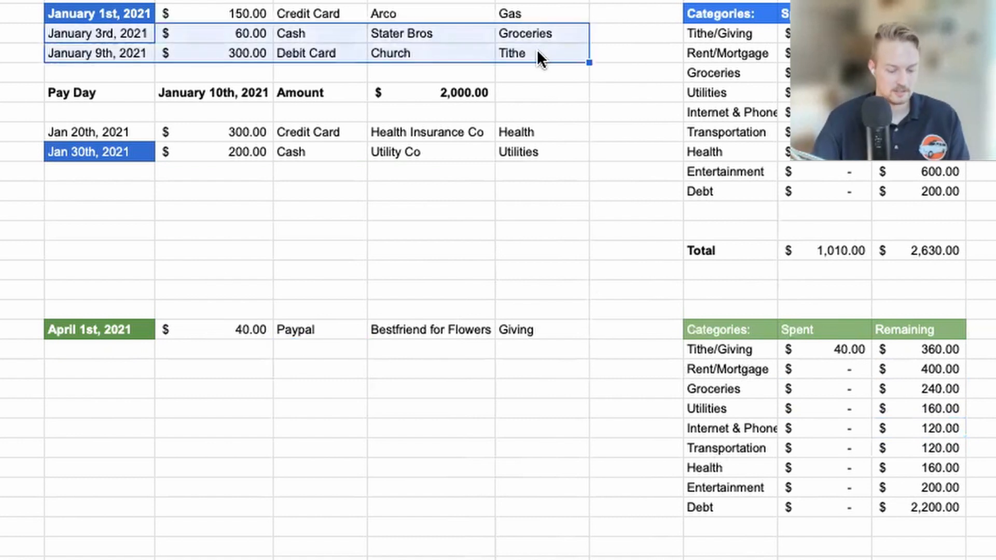
{"action": "key", "text": "ctrl+c"}
{"action": "left_click", "coordinate": [90, 347]}
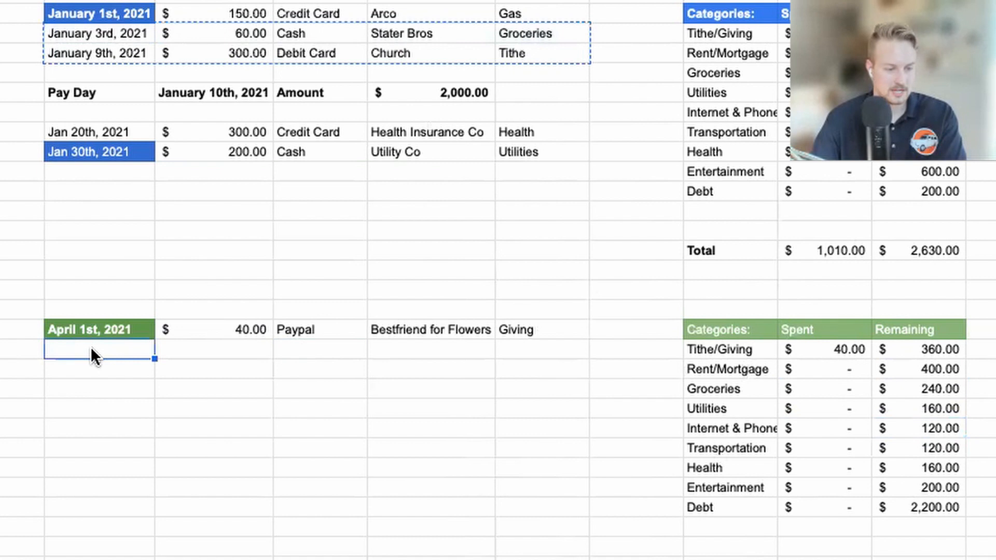
{"action": "key", "text": "ctrl+v"}
Change the date of the copied Stater Bros expense below April 1st to April 2nd, 2021
{"action": "left_click", "coordinate": [147, 387]}
{"action": "left_click", "coordinate": [94, 349]}
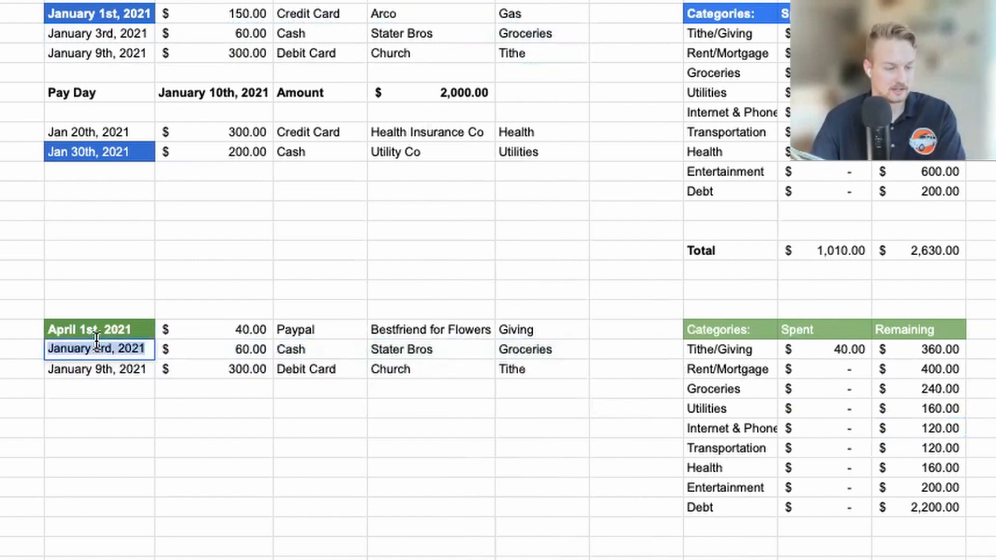
{"action": "type", "text": "April"}
{"action": "type", "text": " 2nd, 2021"}
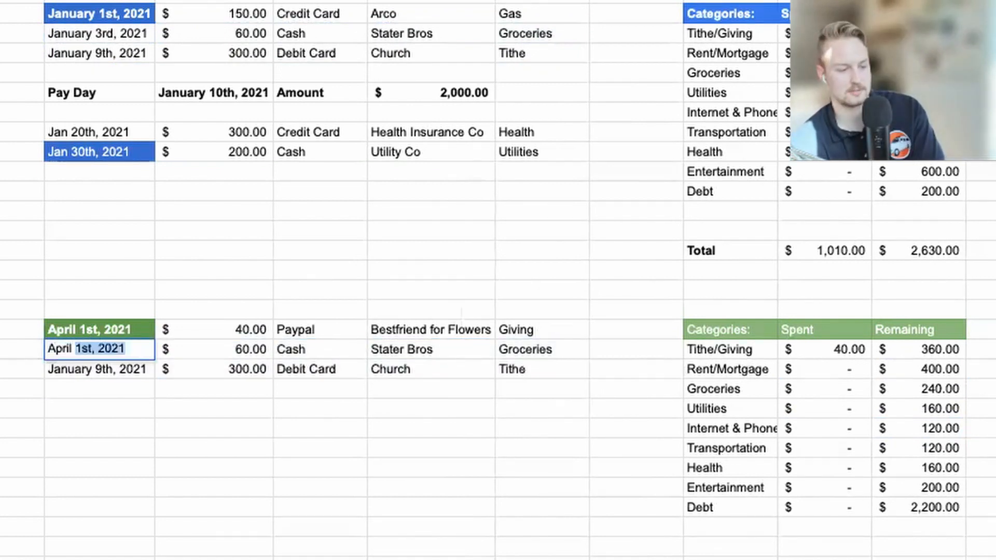
{"action": "key", "text": "Tab"}
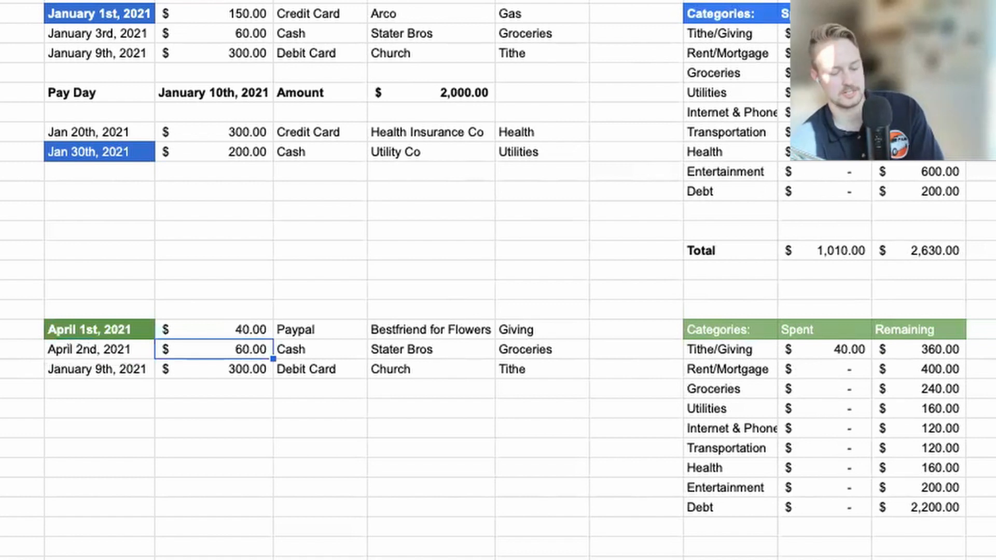
Set the April 2nd expense amount to 50 and replace its payee with Target
{"action": "type", "text": "50"}
{"action": "key", "text": "Tab"}
{"action": "key", "text": "Tab"}
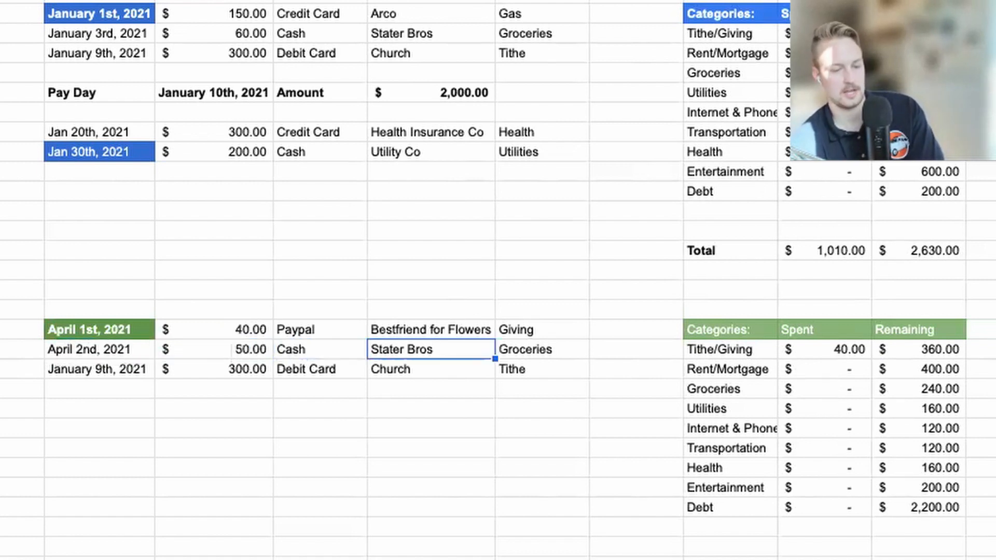
{"action": "type", "text": "Target"}
{"action": "key", "text": "Tab"}
Change the copied Church expense's date to April 6th, 2021 and its amount to 75
{"action": "key", "text": "Down"}
{"action": "key", "text": "Left"}
{"action": "key", "text": "Left"}
{"action": "key", "text": "Left"}
{"action": "key", "text": "Left"}
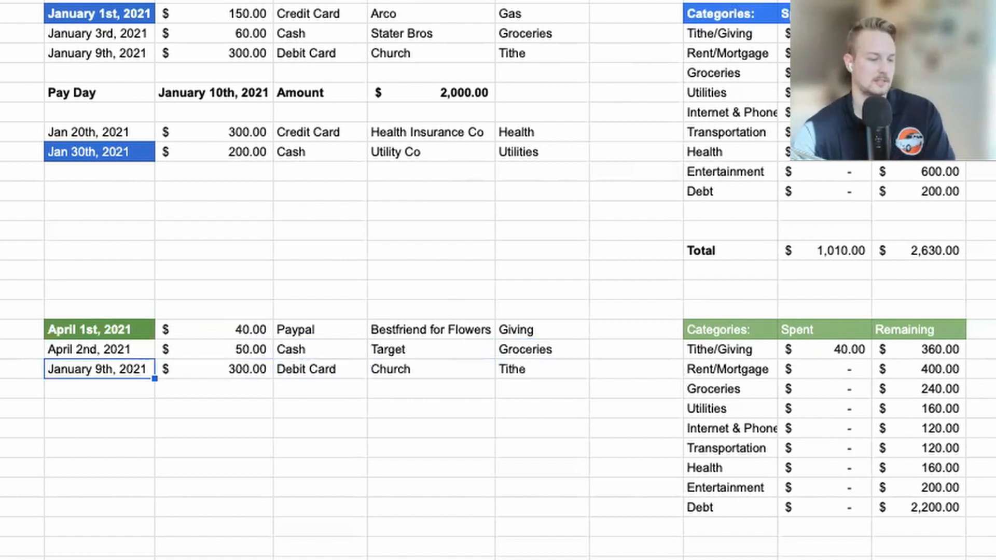
{"action": "type", "text": "April "}
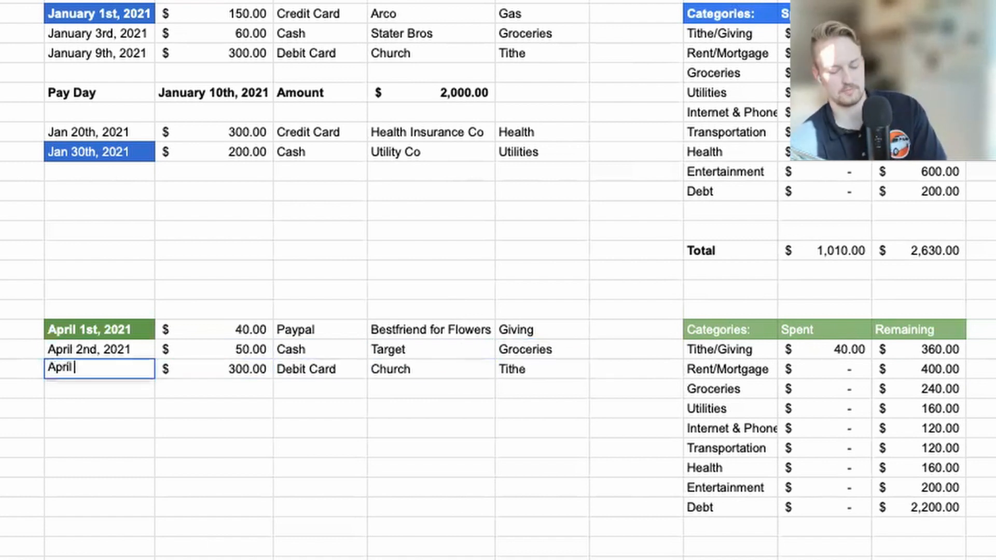
{"action": "type", "text": "6th, 2021"}
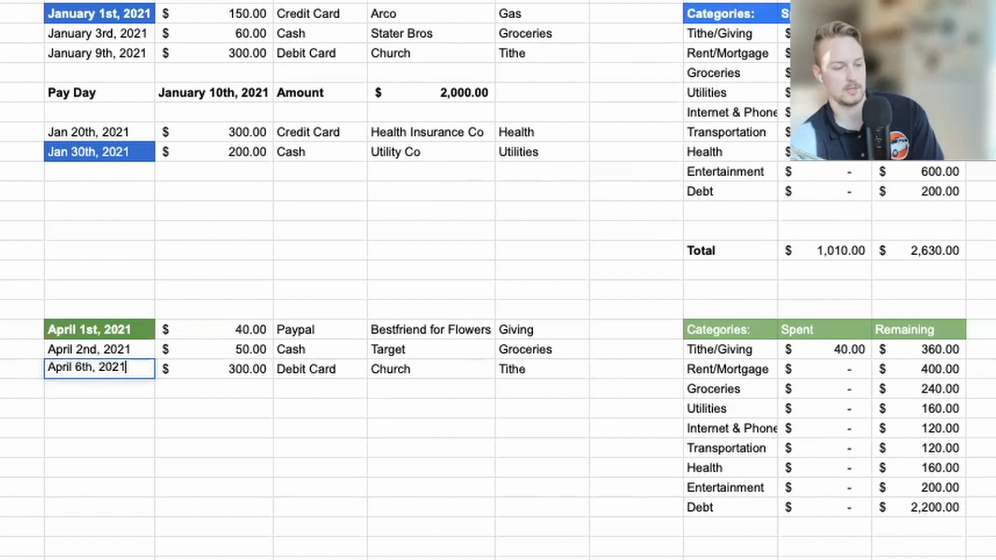
{"action": "key", "text": "Tab"}
{"action": "type", "text": "75"}
{"action": "key", "text": "Tab"}
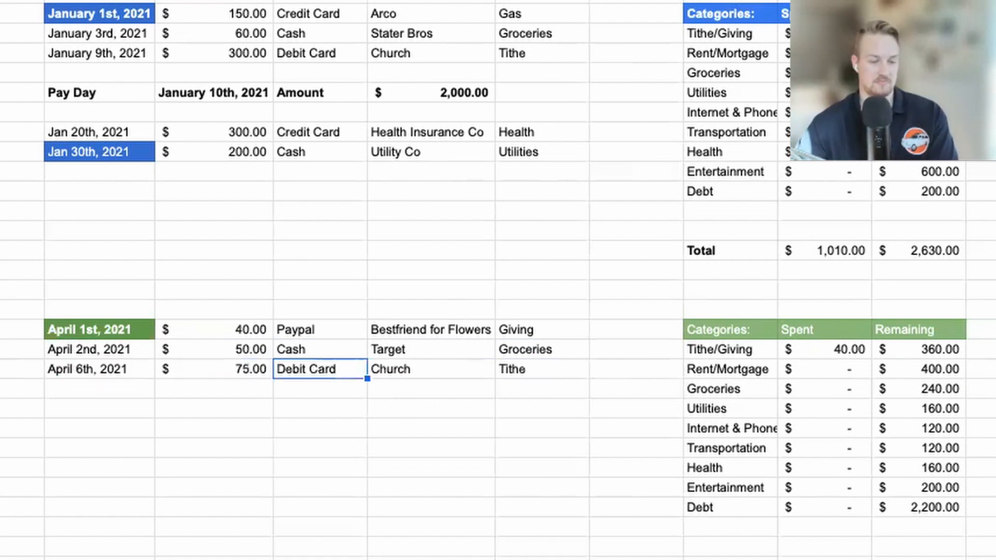
Change the payment method of the April 6th expense to Credit Card
{"action": "type", "text": "Cas"}
{"action": "key", "text": "BackSpace"}
{"action": "key", "text": "BackSpace"}
{"action": "key", "text": "BackSpace"}
{"action": "type", "text": "redit Card"}
{"action": "key", "text": "Tab"}
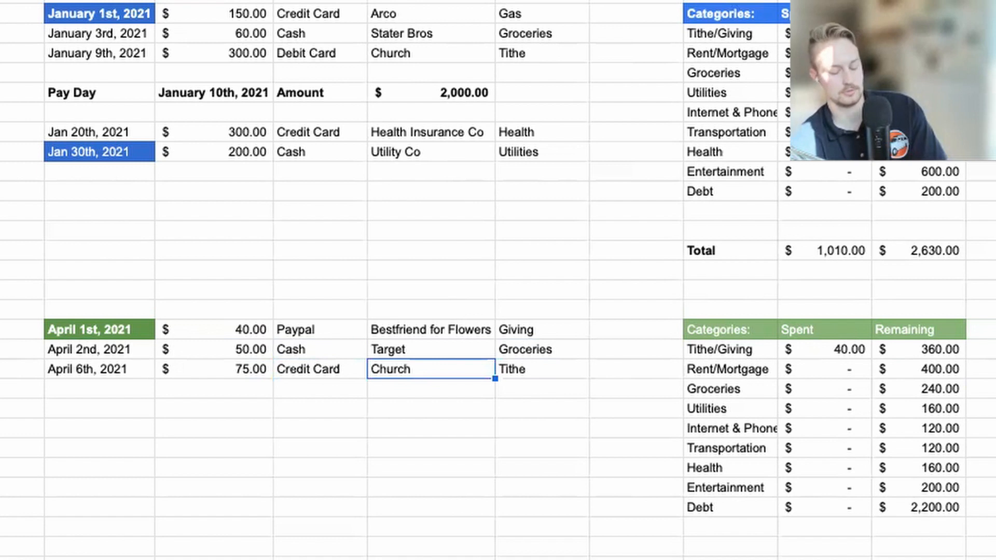
Set the April 6th expense's payee to Red Robin and its category to Entertainment
{"action": "type", "text": "Food"}
{"action": "key", "text": "BackSpace"}
{"action": "key", "text": "BackSpace"}
{"action": "key", "text": "BackSpace"}
{"action": "key", "text": "BackSpace"}
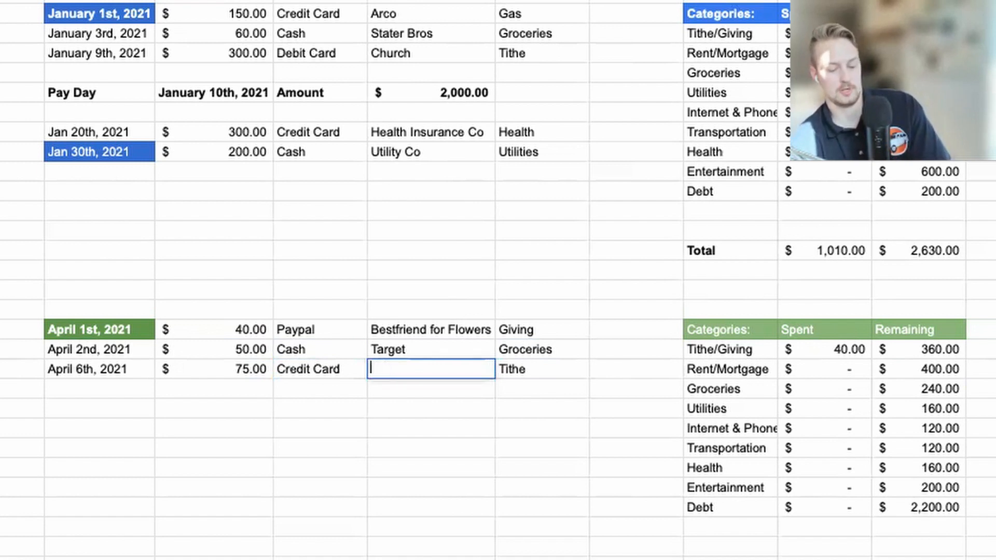
{"action": "type", "text": "Red Robin"}
{"action": "key", "text": "Tab"}
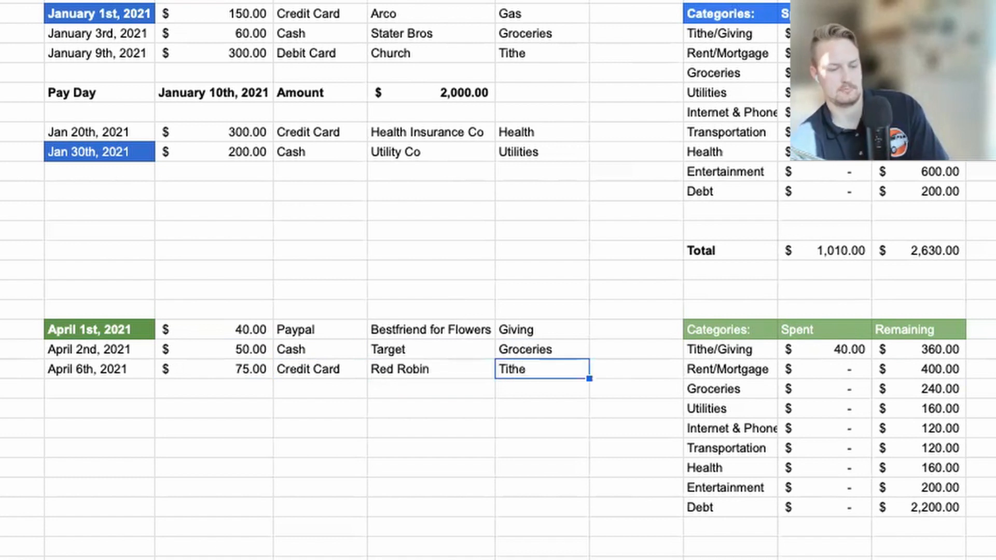
{"action": "type", "text": "Entertainment"}
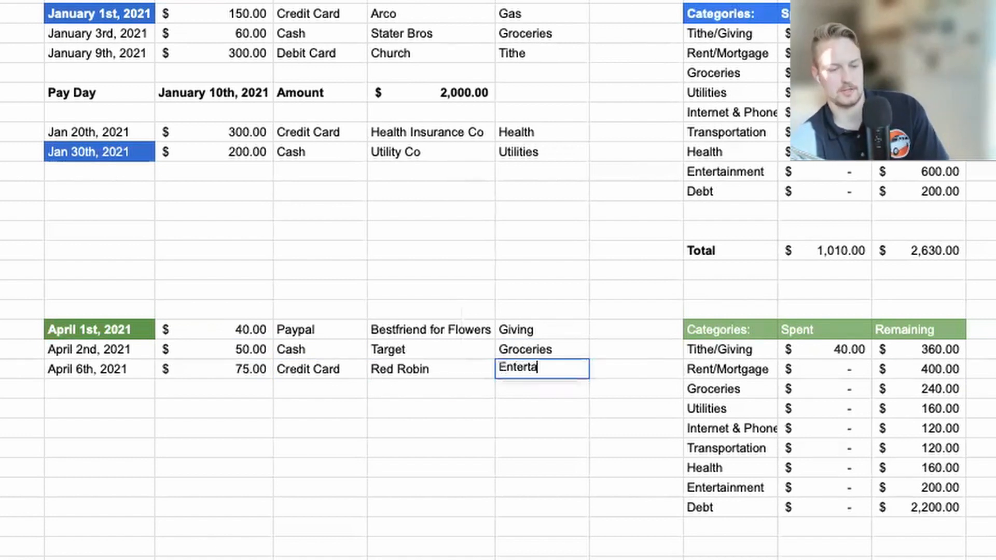
{"action": "key", "text": "Return"}
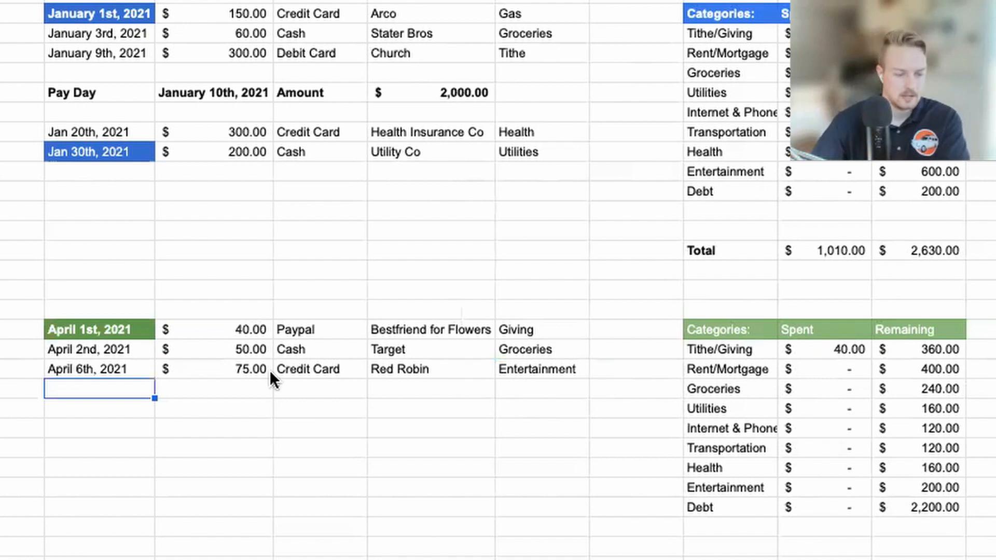
Set the green table's Groceries Spent cell to a sum formula referencing the April 2nd expense amount
{"action": "left_click", "coordinate": [253, 353]}
{"action": "left_click", "coordinate": [837, 392]}
{"action": "type", "text": "=sum("}
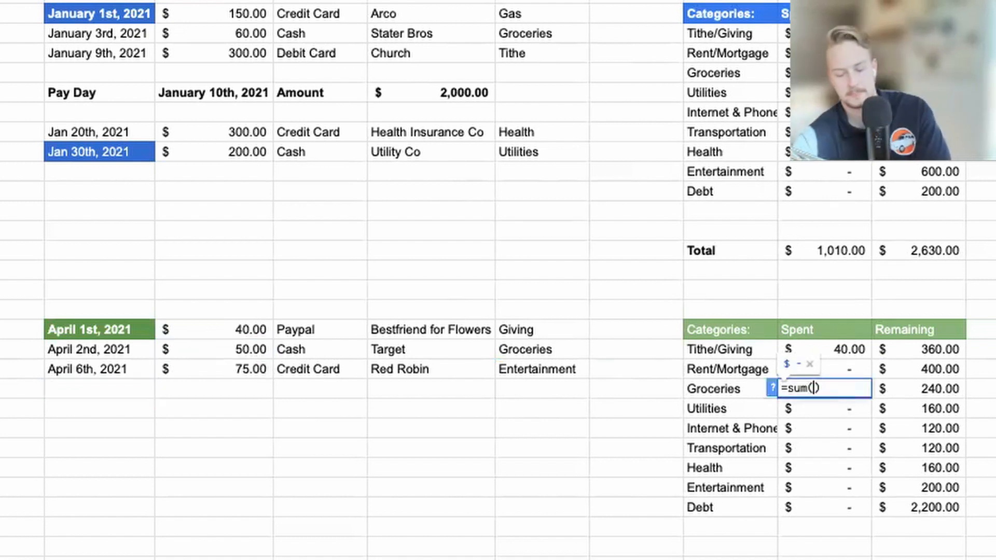
{"action": "left_click", "coordinate": [239, 347]}
{"action": "key", "text": "Return"}
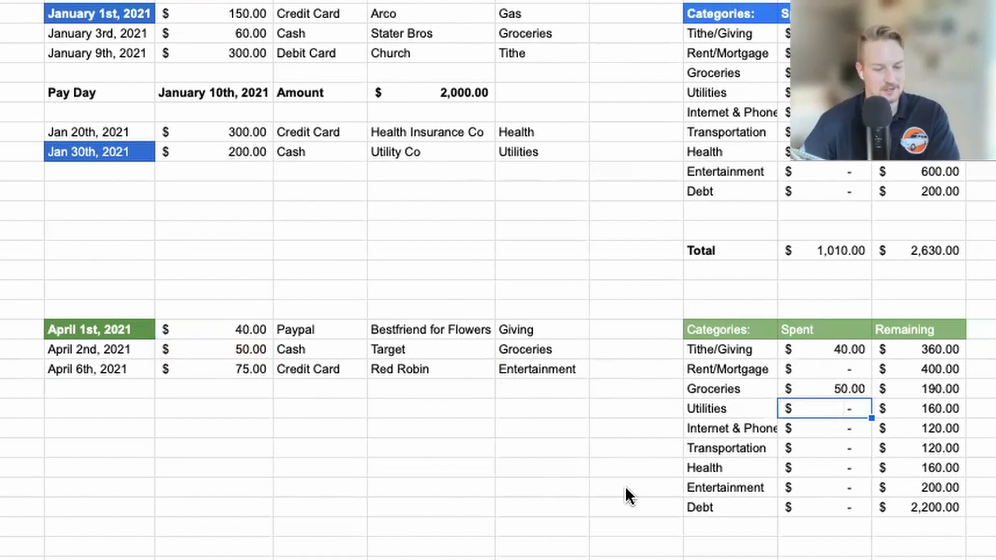
Complete the sum formula in the green table's Entertainment Spent cell with a reference to the April 6th expense amount
{"action": "double_click", "coordinate": [809, 489]}
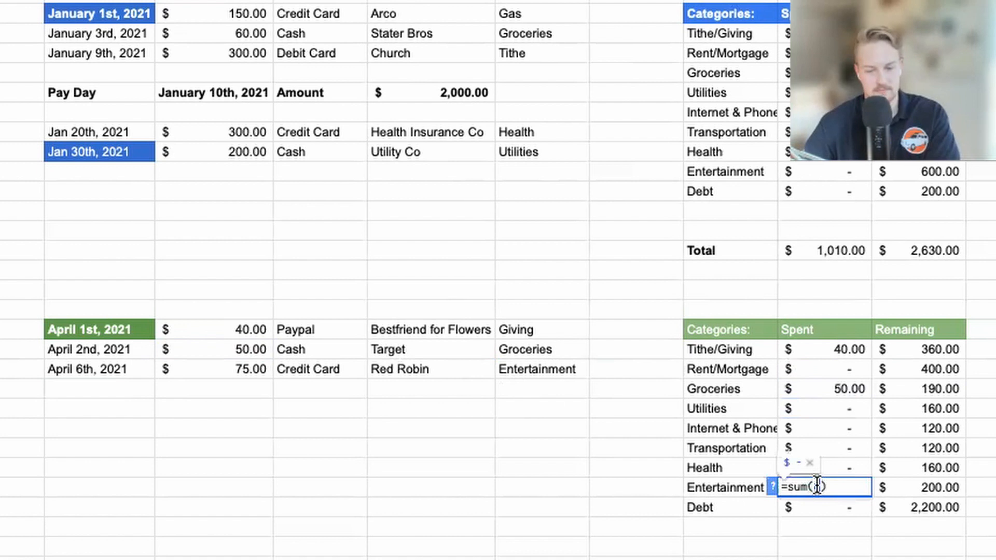
{"action": "key", "text": "BackSpace"}
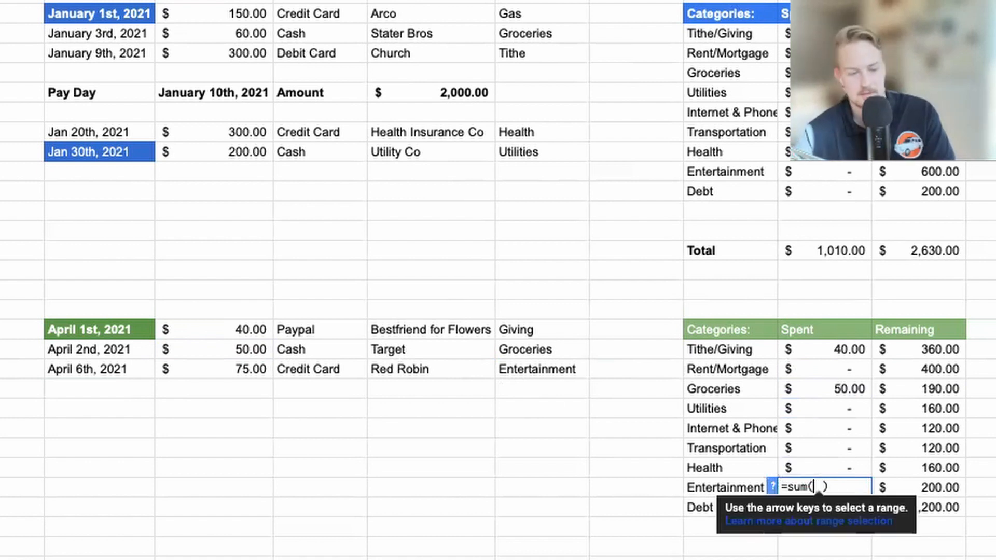
{"action": "left_click", "coordinate": [248, 370]}
{"action": "key", "text": "Return"}
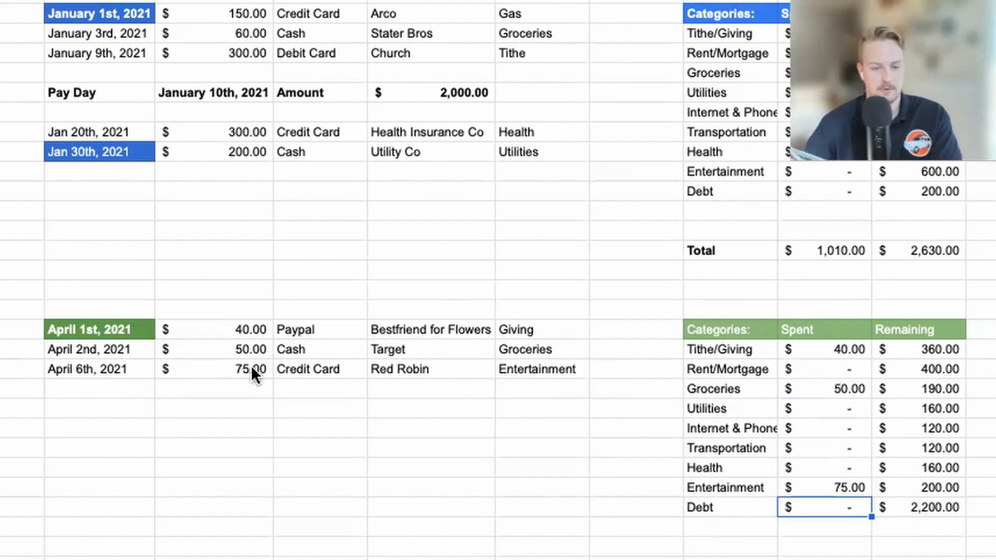
Set the green table's Entertainment Remaining cell to 200 minus its Spent cell, using the formula =200-I47
{"action": "left_click", "coordinate": [845, 427]}
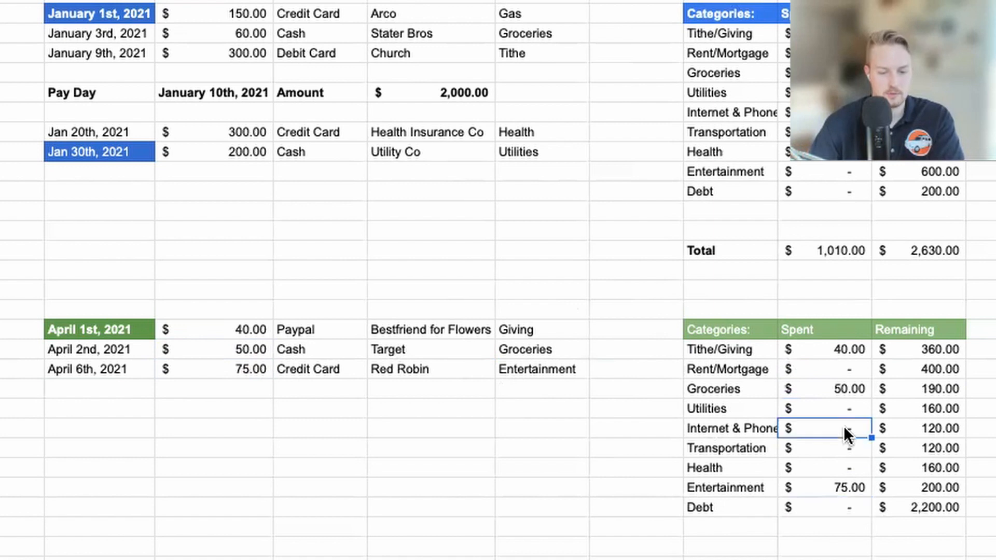
{"action": "double_click", "coordinate": [891, 486]}
{"action": "type", "text": "="}
{"action": "key", "text": "End"}
{"action": "type", "text": "="}
{"action": "key", "text": "BackSpace"}
{"action": "type", "text": "-"}
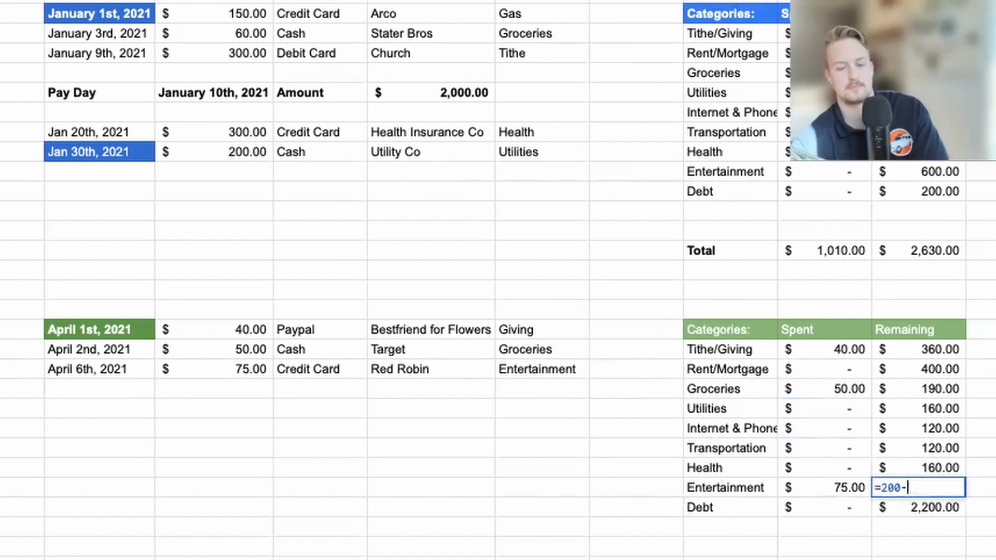
{"action": "left_click", "coordinate": [843, 483]}
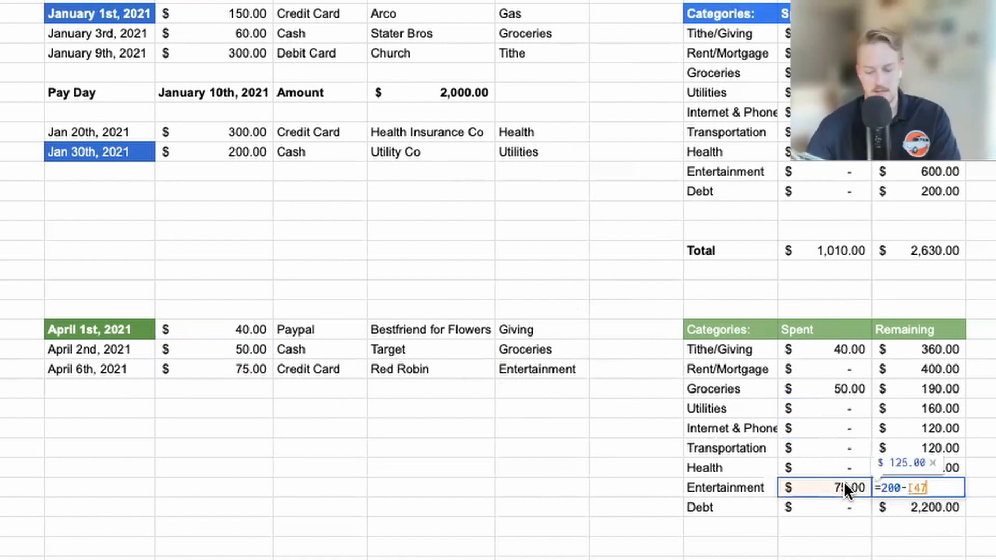
{"action": "key", "text": "Return"}
Add a "Total:" label below the green table's categories and total the Spent column beside it with =sum(I40:I48)
{"action": "left_click", "coordinate": [755, 548]}
{"action": "type", "text": "Total:"}
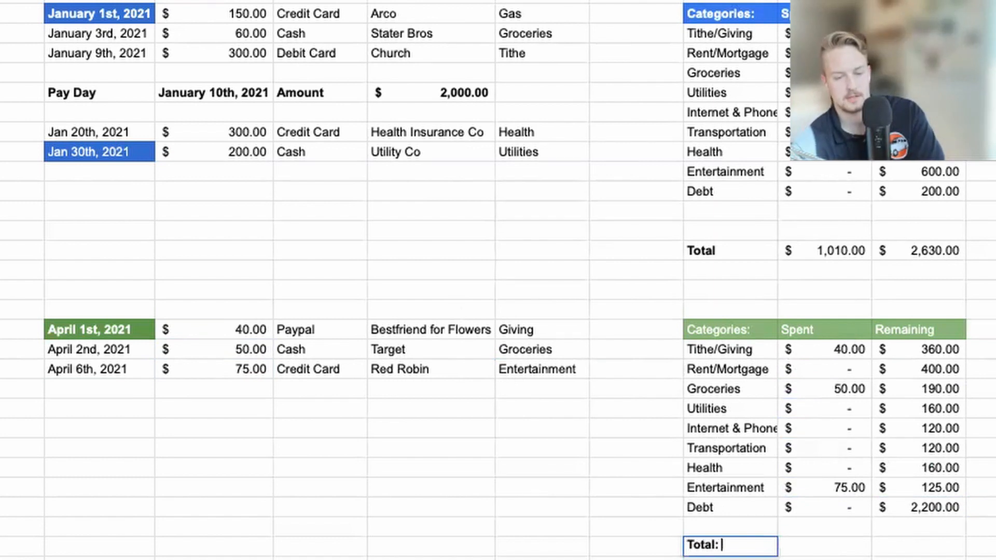
{"action": "key", "text": "Tab"}
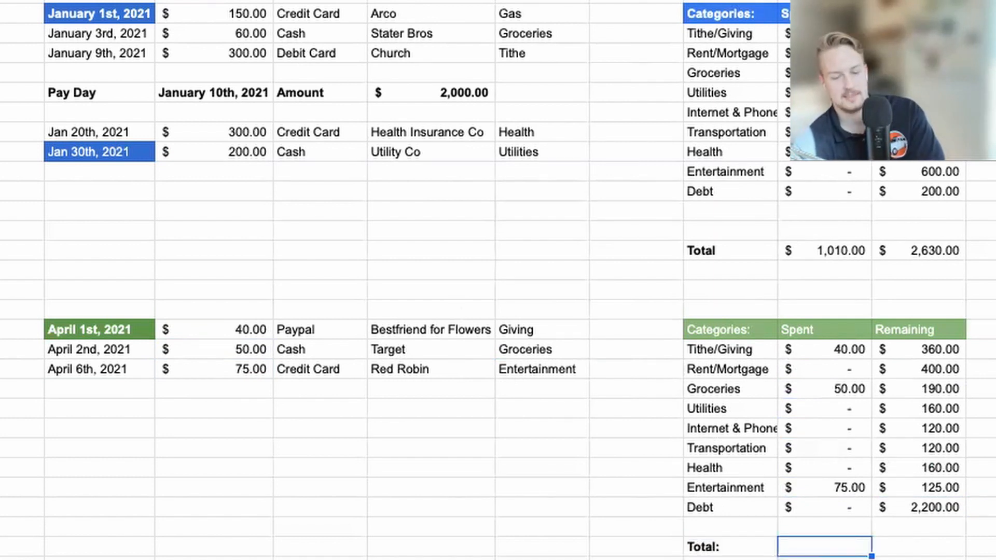
{"action": "type", "text": "=sum("}
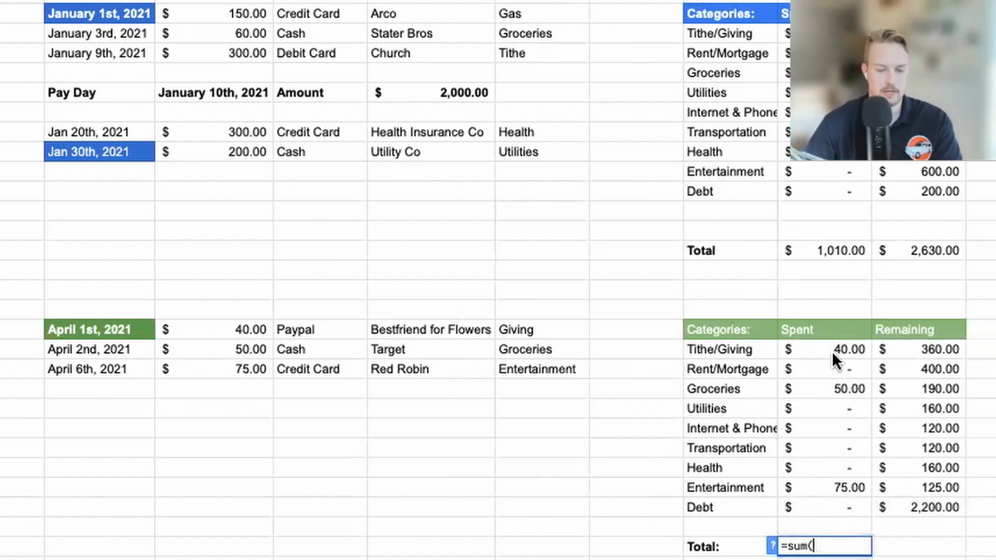
{"action": "left_click_drag", "start_coordinate": [837, 347], "coordinate": [826, 498]}
{"action": "type", "text": ")"}
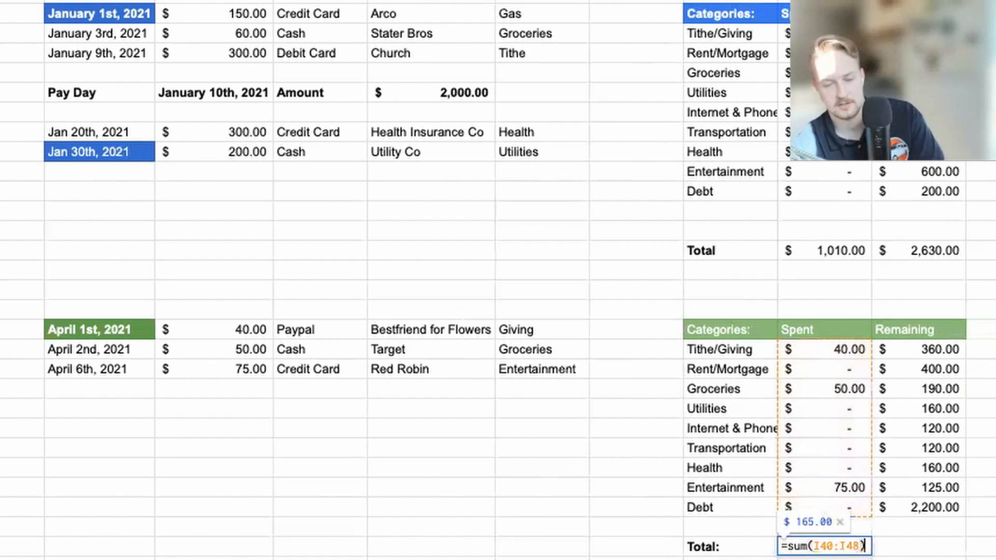
{"action": "key", "text": "Return"}
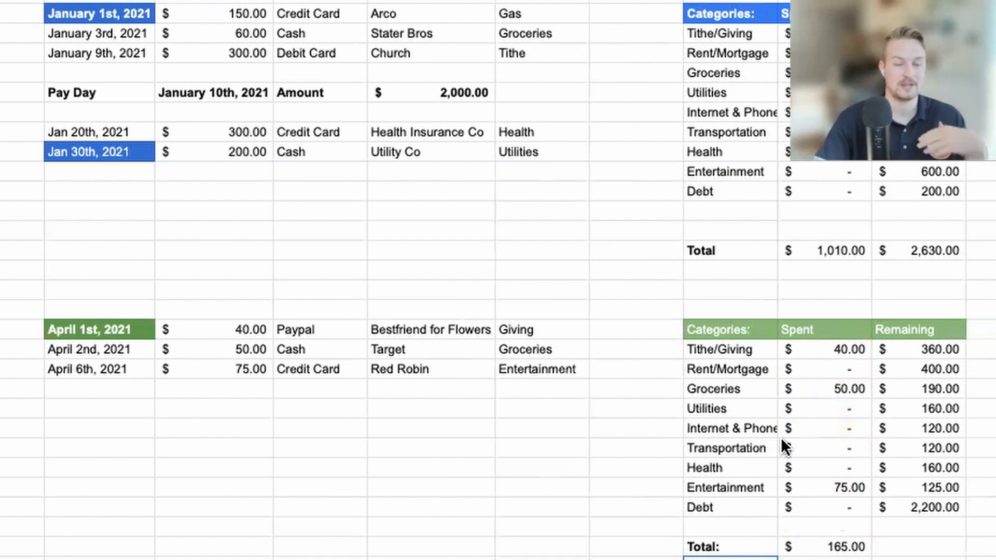
Total the green table's Remaining column in the Total row with a sum of J40:J48
{"action": "double_click", "coordinate": [894, 548]}
{"action": "type", "text": "=sum("}
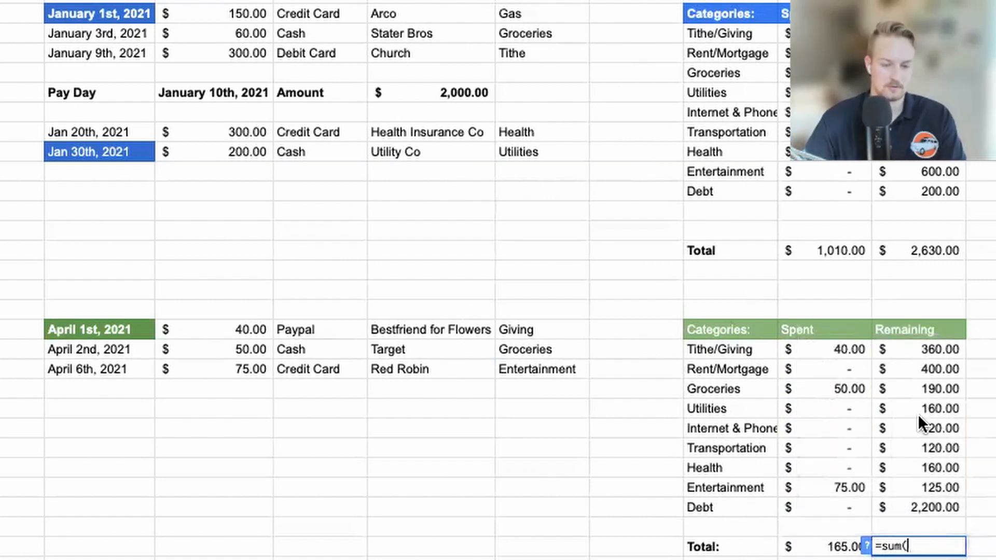
{"action": "left_click_drag", "start_coordinate": [931, 356], "coordinate": [931, 500]}
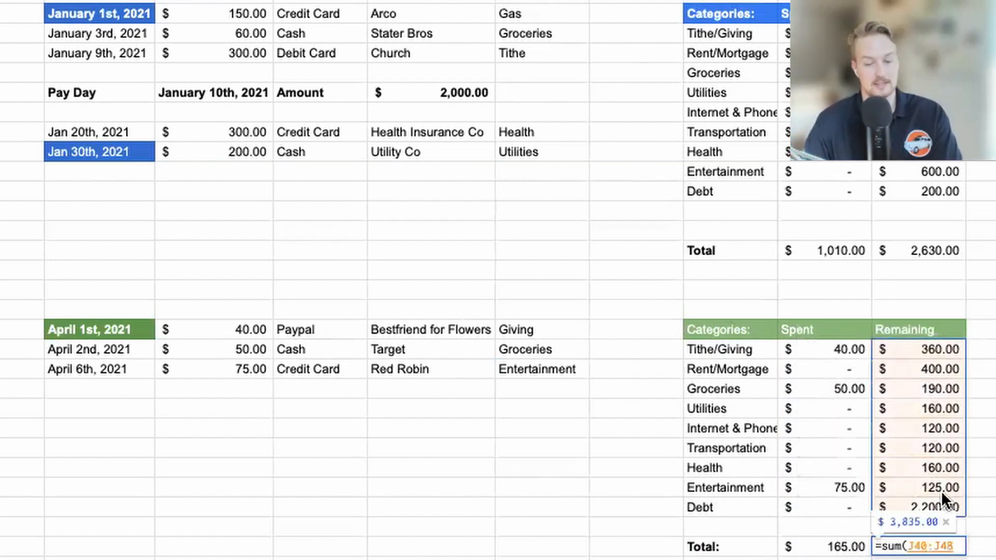
{"action": "key", "text": "Return"}
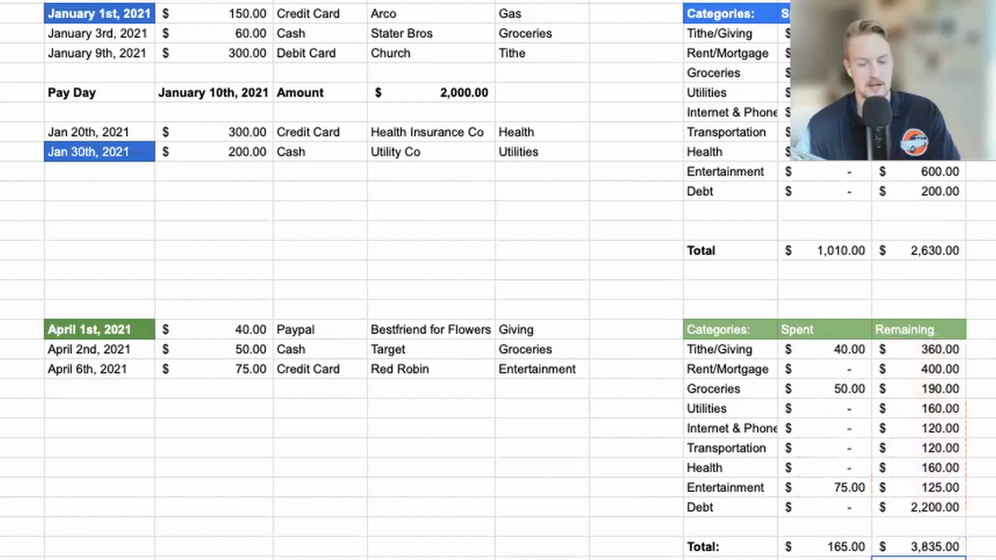
Set the green table's Internet & Phone Remaining cell to a formula subtracting its Spent cell from 120
{"action": "left_click", "coordinate": [941, 410]}
{"action": "double_click", "coordinate": [941, 409]}
{"action": "left_click", "coordinate": [922, 449]}
{"action": "left_click", "coordinate": [926, 429]}
{"action": "type", "text": "120"}
{"action": "left_click", "coordinate": [928, 427]}
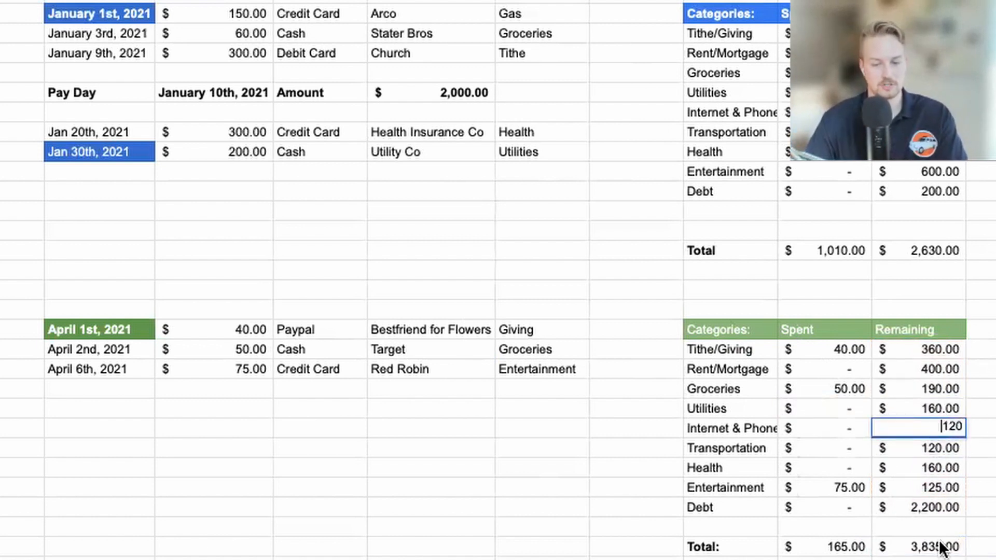
{"action": "type", "text": "=120"}
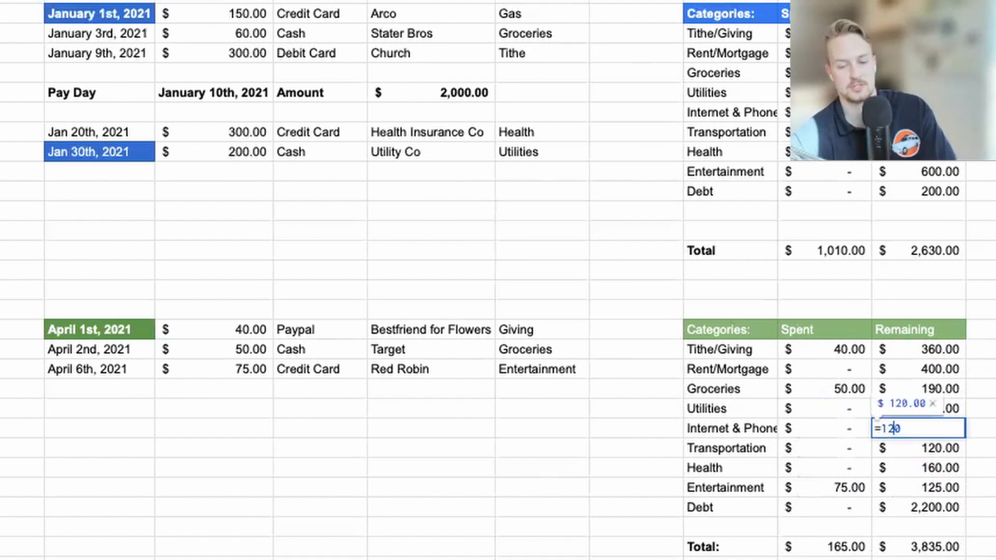
{"action": "type", "text": "-"}
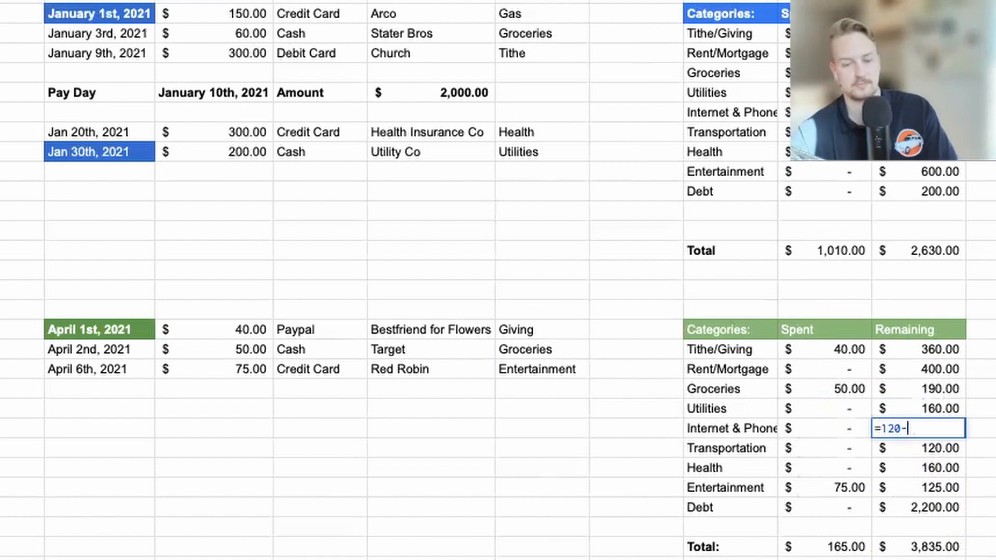
{"action": "left_click", "coordinate": [828, 430]}
{"action": "key", "text": "Return"}
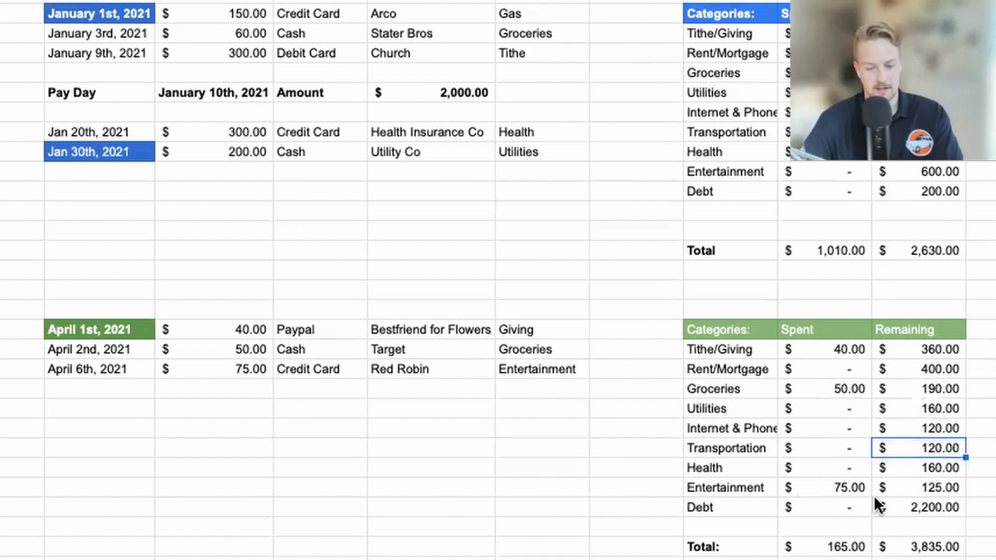
{"action": "left_click", "coordinate": [918, 551]}
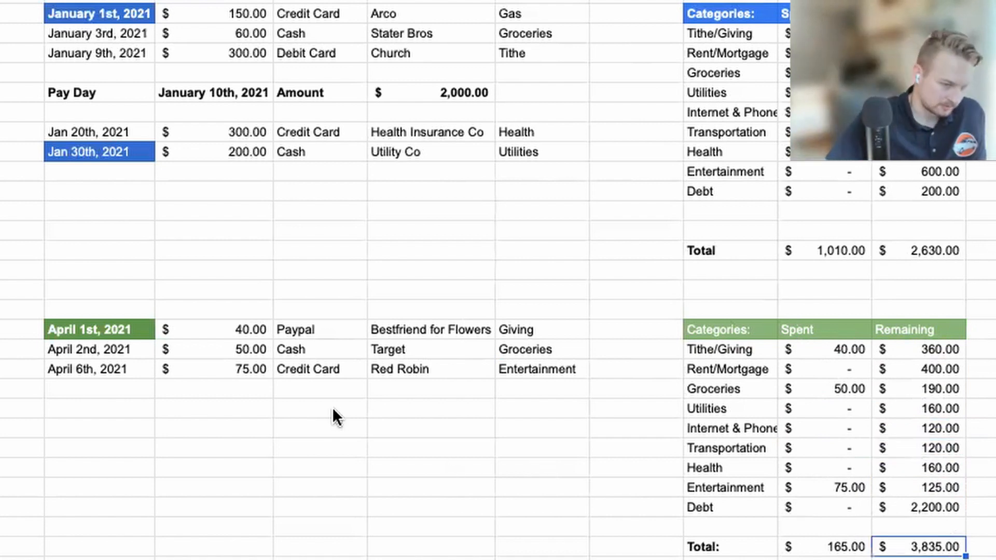
Copy the January Pay Day row into the April log, leaving one blank row below the April 6th expense
{"action": "left_click_drag", "start_coordinate": [77, 89], "coordinate": [468, 95]}
{"action": "key", "text": "ctrl+c"}
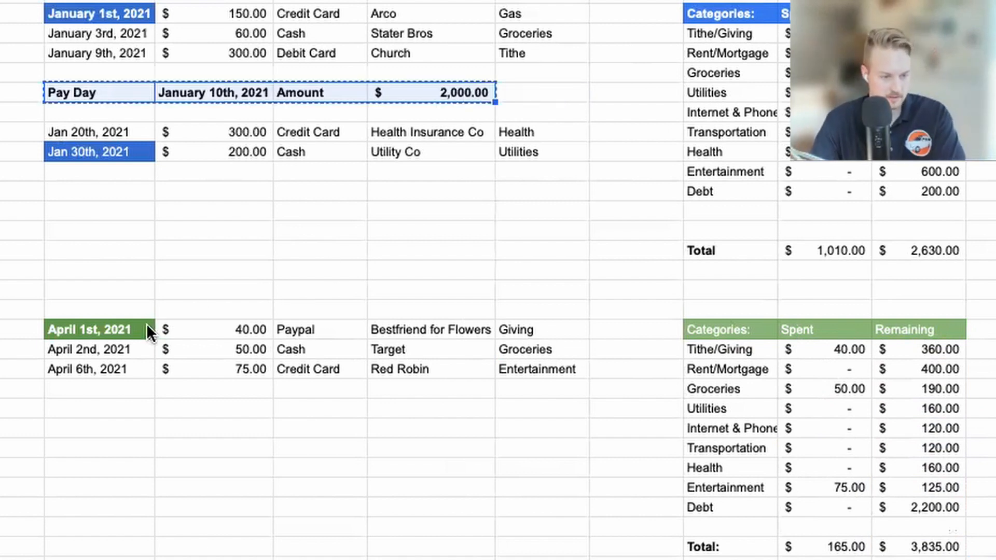
{"action": "left_click", "coordinate": [121, 389]}
{"action": "left_click", "coordinate": [126, 407]}
{"action": "key", "text": "ctrl+v"}
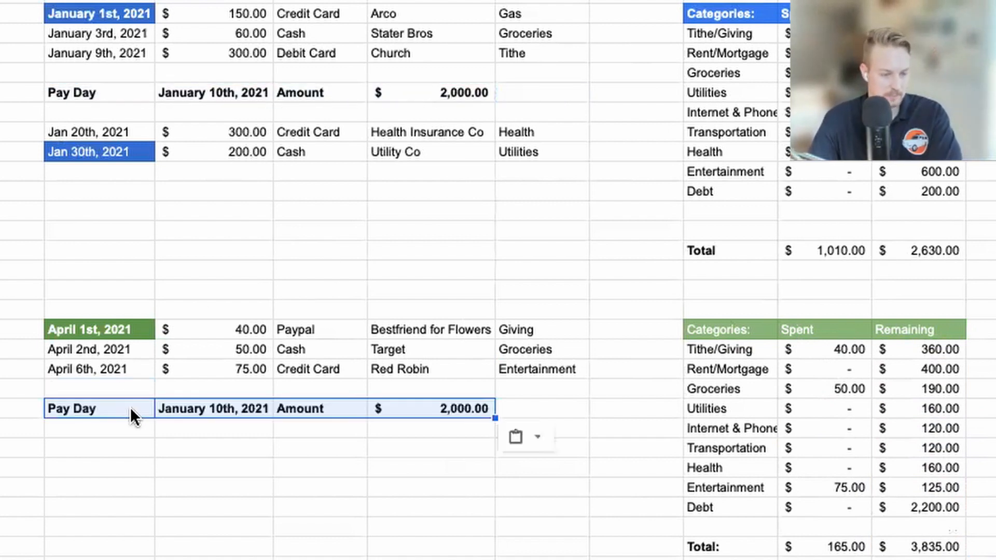
Change the date in the April Pay Day row to "April, 15th, 2021"
{"action": "left_click", "coordinate": [227, 415]}
{"action": "type", "text": "A"}
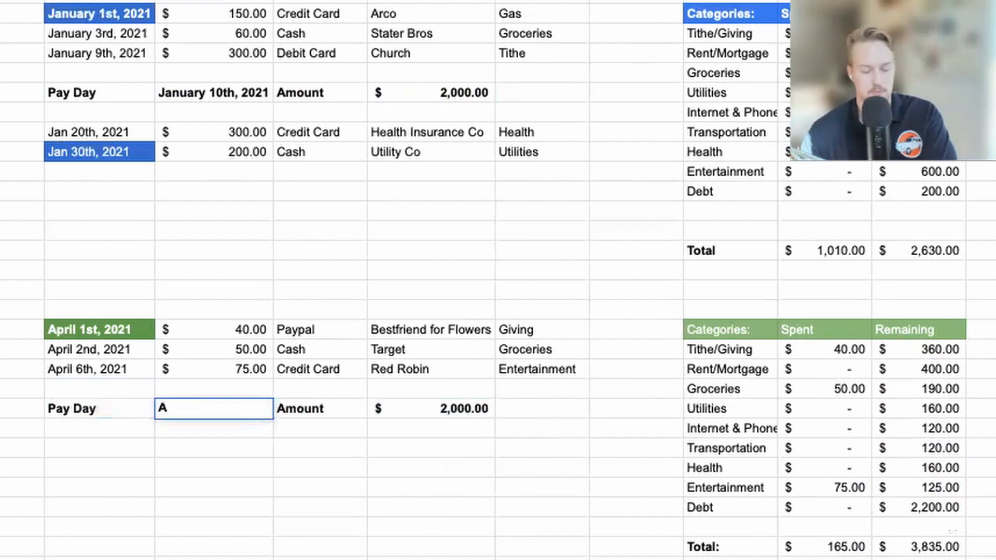
{"action": "type", "text": "pril, 15th, 20"}
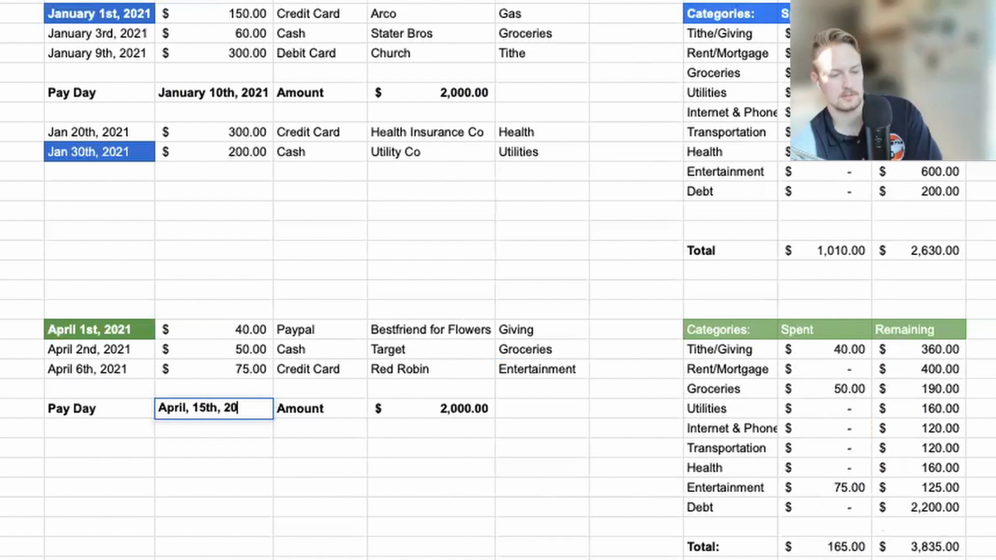
{"action": "key", "text": "Tab"}
{"action": "key", "text": "Tab"}
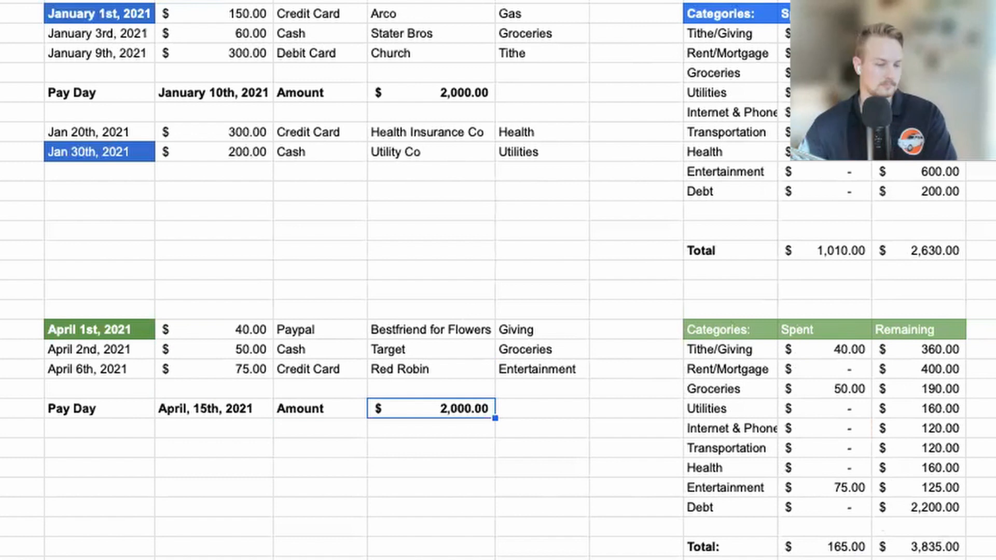
Enter "Pay Day" in the category column of the April Pay Day row and make it bold
{"action": "key", "text": "Tab"}
{"action": "type", "text": "F"}
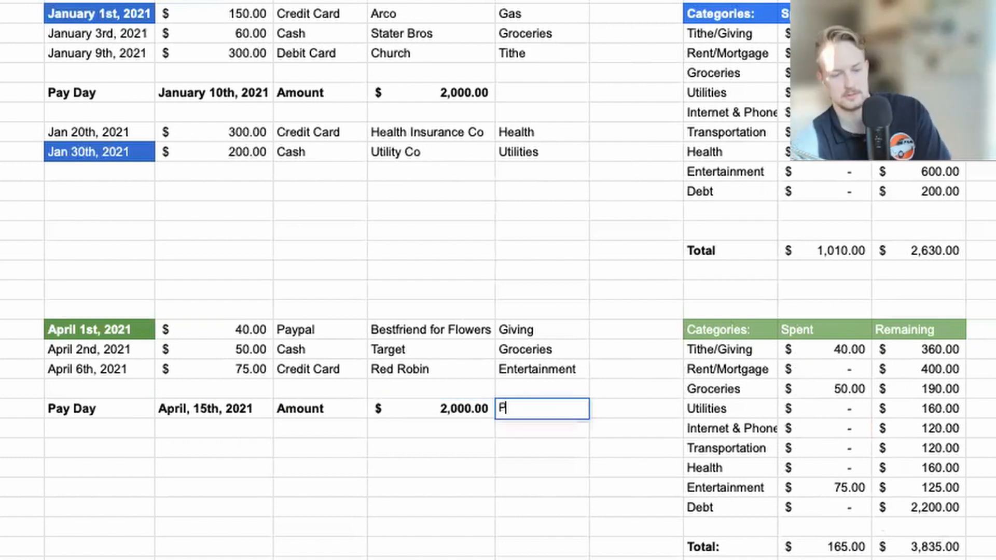
{"action": "type", "text": "ay Day"}
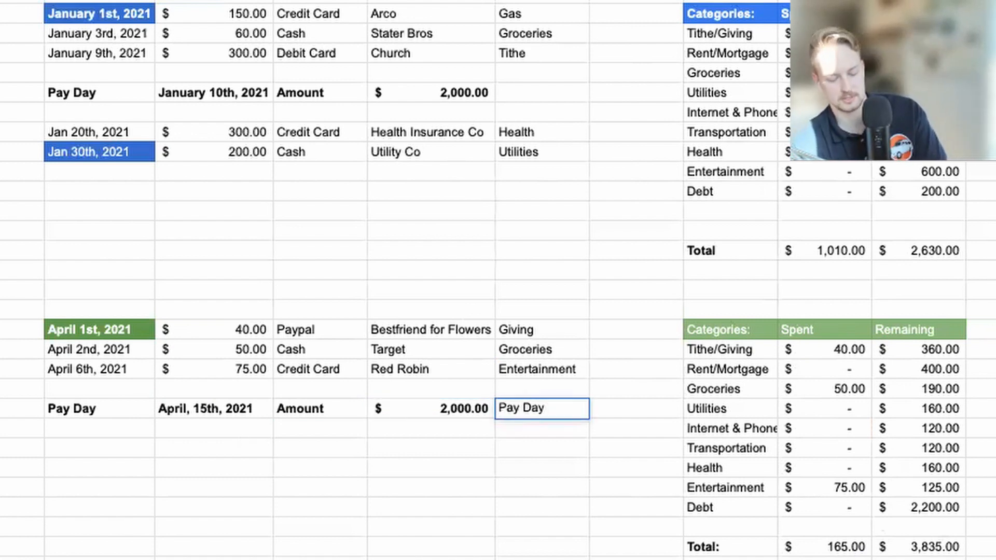
{"action": "left_click", "coordinate": [206, 409]}
{"action": "key", "text": "Right"}
{"action": "key", "text": "Right"}
{"action": "key", "text": "Right"}
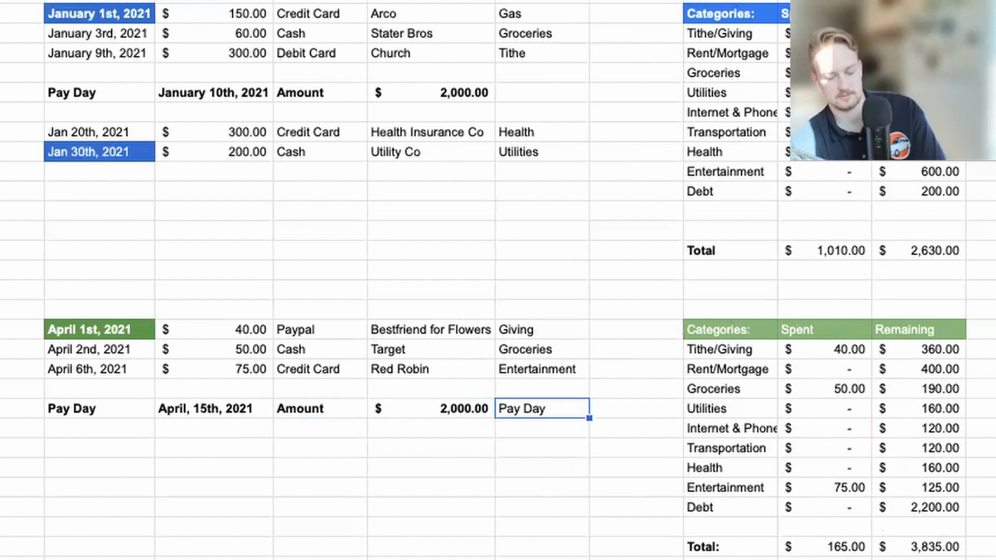
{"action": "left_click", "coordinate": [373, 510]}
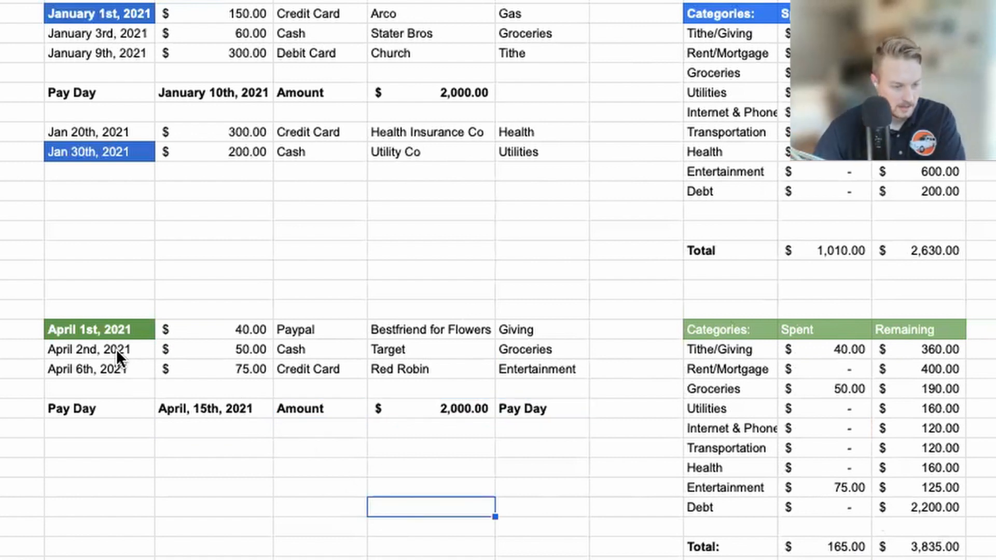
Copy the January 3rd and January 9th expense rows into the April log, one blank row below the Pay Day row
{"action": "left_click", "coordinate": [90, 447]}
{"action": "left_click_drag", "start_coordinate": [102, 40], "coordinate": [519, 48]}
{"action": "key", "text": "ctrl+c"}
{"action": "left_click", "coordinate": [84, 446]}
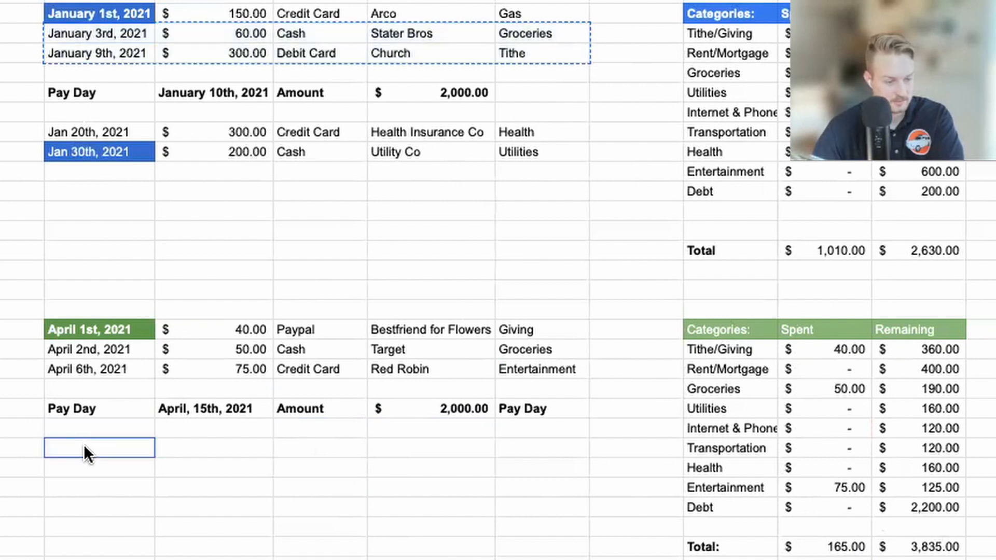
{"action": "key", "text": "ctrl+v"}
{"action": "left_click", "coordinate": [99, 505]}
Format the copied January 9th date cell in the April log with a dark green fill and white text
{"action": "left_click", "coordinate": [104, 462]}
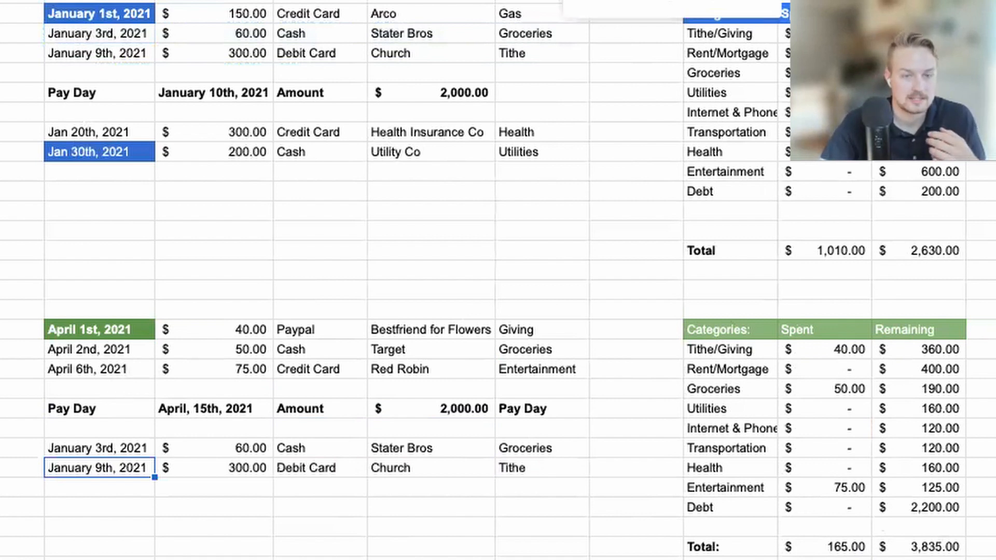
{"action": "left_click", "coordinate": [682, 1]}
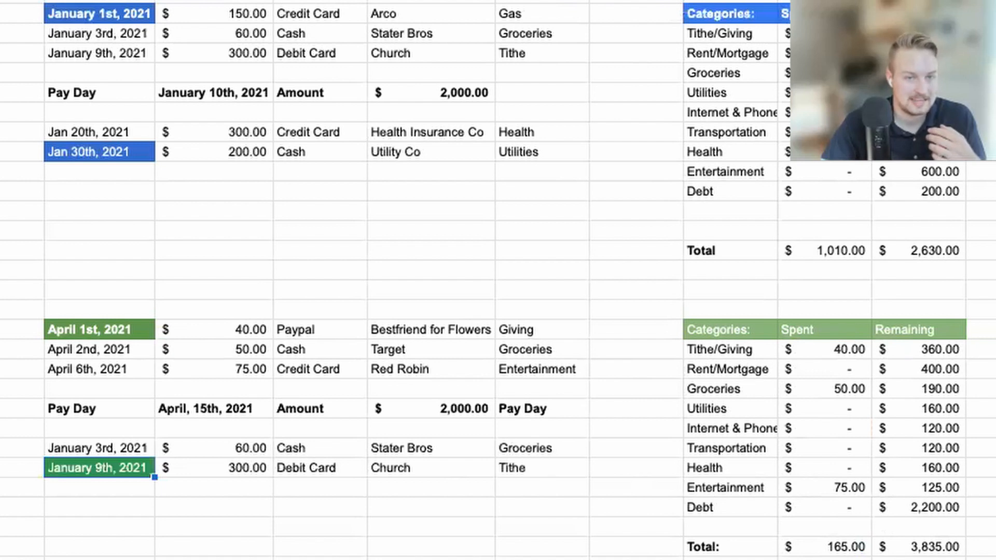
{"action": "left_click", "coordinate": [437, 404]}
{"action": "left_click", "coordinate": [105, 15]}
{"action": "left_click", "coordinate": [100, 330]}
{"action": "left_click", "coordinate": [129, 465]}
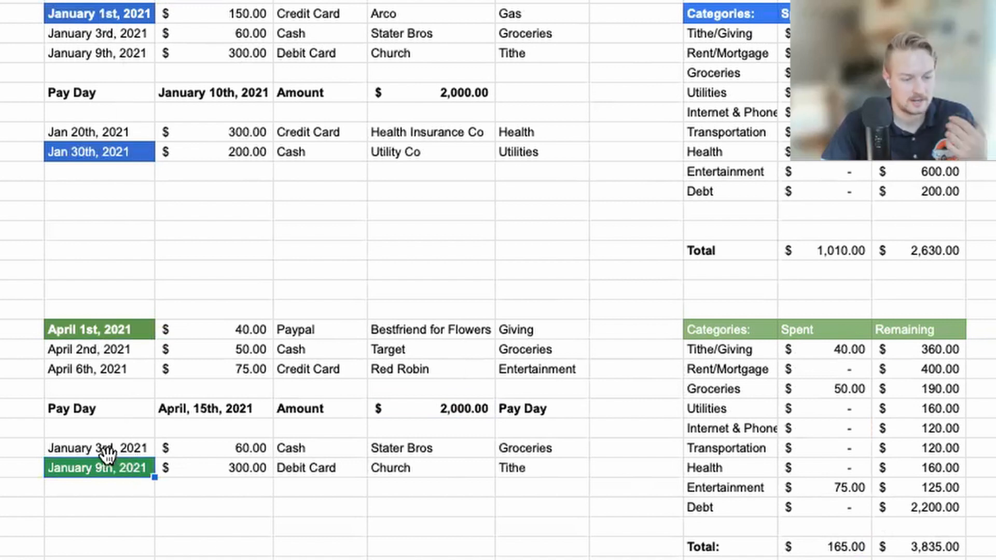
Fill the green table's Categories, Spent and Remaining header cells with a darker green
{"action": "scroll", "coordinate": [414, 411], "scroll_direction": "down", "scroll_amount": 3}
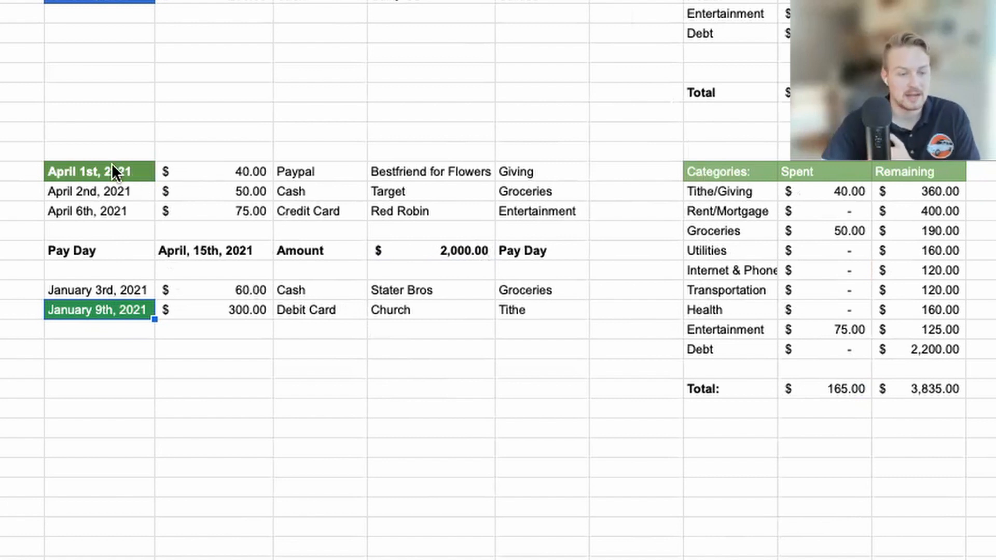
{"action": "left_click_drag", "start_coordinate": [115, 180], "coordinate": [398, 173]}
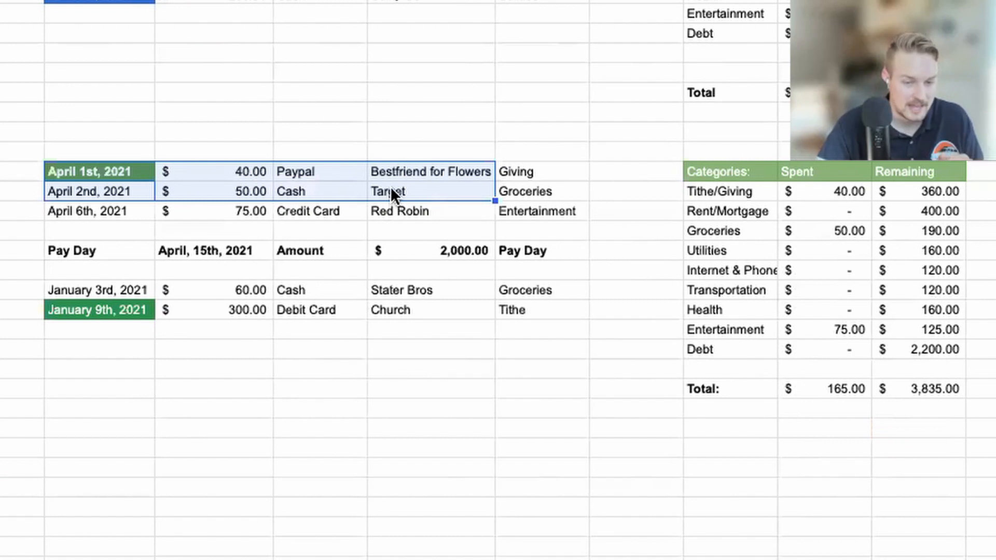
{"action": "left_click_drag", "start_coordinate": [707, 172], "coordinate": [902, 172]}
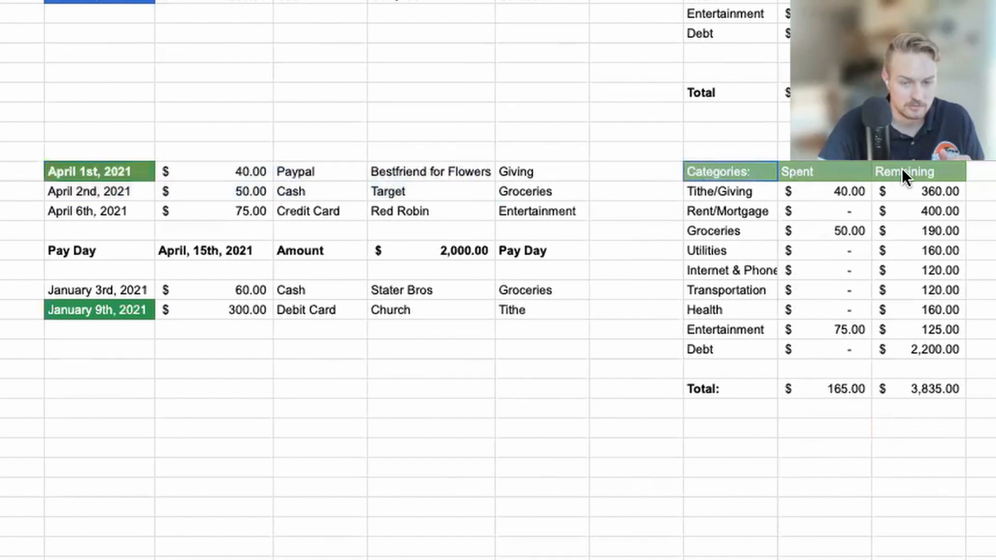
{"action": "left_click", "coordinate": [573, 1]}
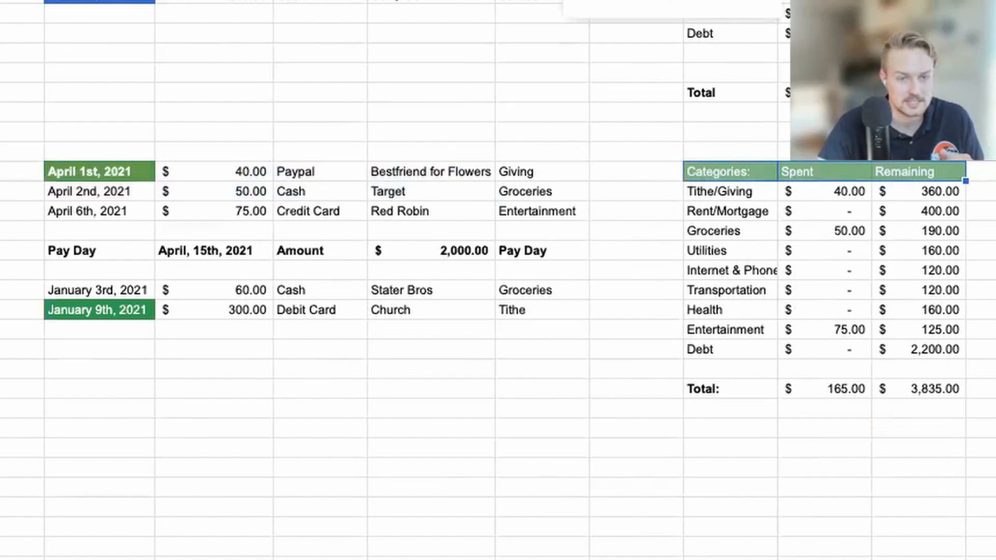
{"action": "left_click", "coordinate": [654, 1]}
{"action": "left_click", "coordinate": [305, 212]}
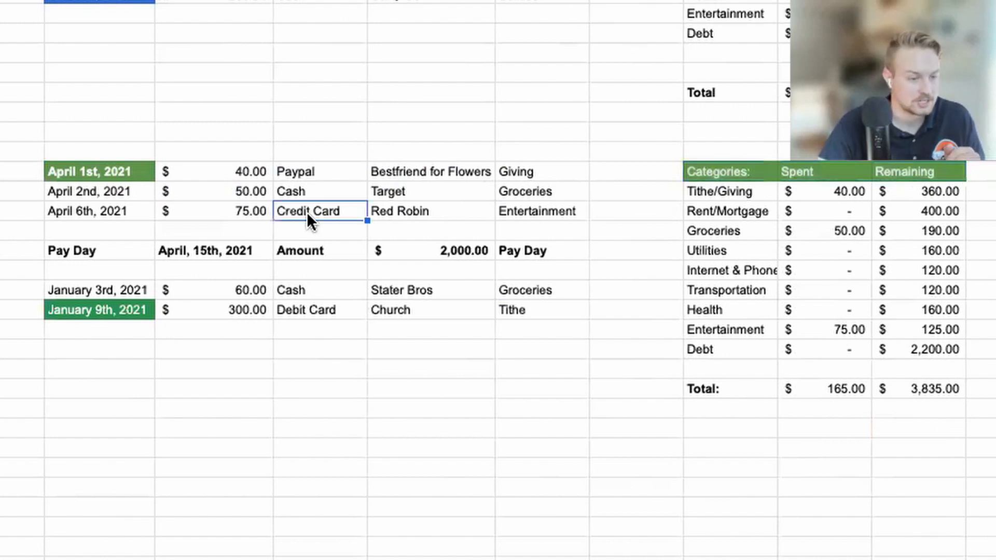
Compare the budget sheet's category amounts with the April expense log and the green table's Spent, Remaining and Total figures
{"action": "left_click", "coordinate": [156, 559]}
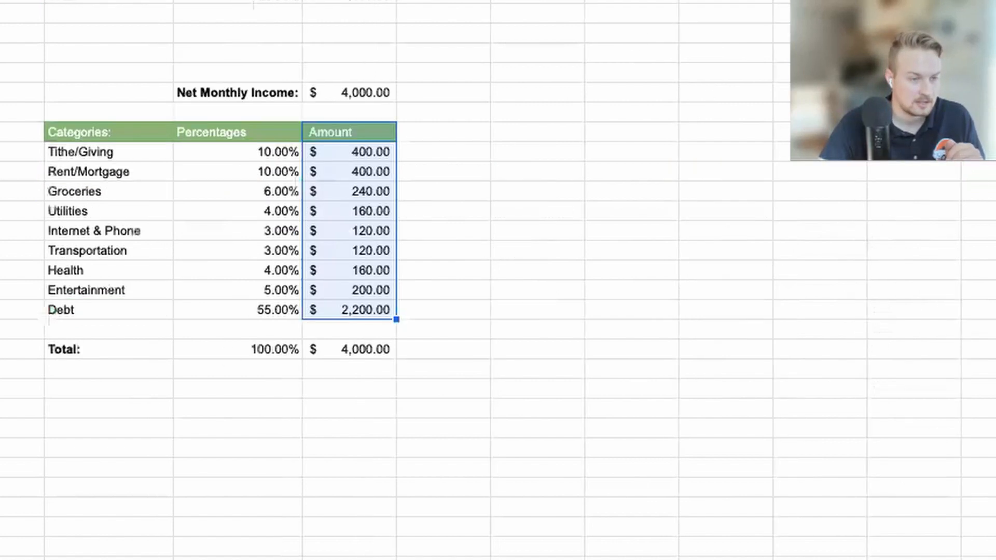
{"action": "left_click", "coordinate": [50, 172]}
{"action": "left_click_drag", "start_coordinate": [78, 149], "coordinate": [338, 156]}
{"action": "left_click", "coordinate": [342, 368]}
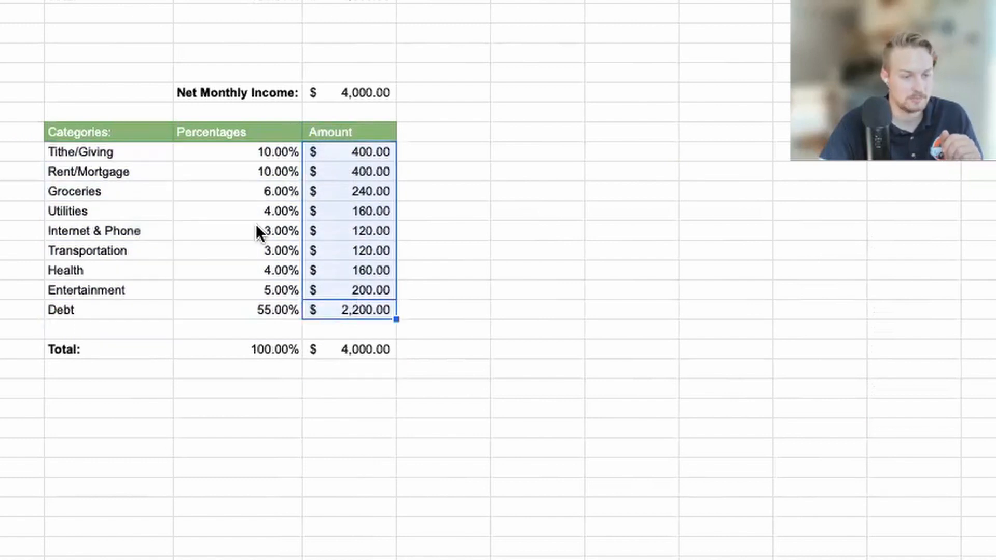
{"action": "left_click", "coordinate": [99, 559]}
{"action": "left_click", "coordinate": [695, 325]}
{"action": "left_click_drag", "start_coordinate": [936, 190], "coordinate": [952, 357]}
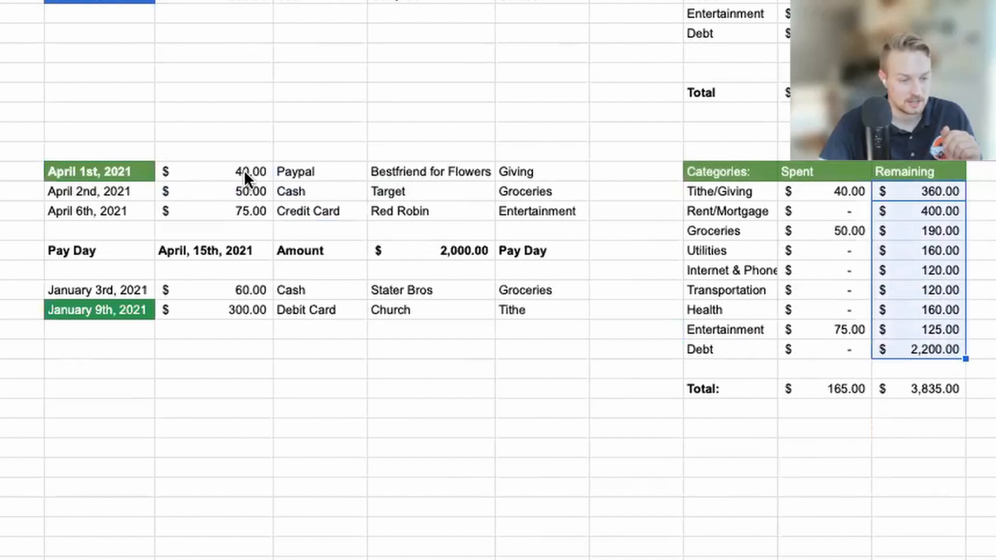
{"action": "left_click_drag", "start_coordinate": [245, 177], "coordinate": [517, 171]}
{"action": "left_click_drag", "start_coordinate": [799, 194], "coordinate": [846, 352]}
{"action": "left_click_drag", "start_coordinate": [927, 197], "coordinate": [944, 347]}
{"action": "left_click_drag", "start_coordinate": [803, 393], "coordinate": [911, 385]}
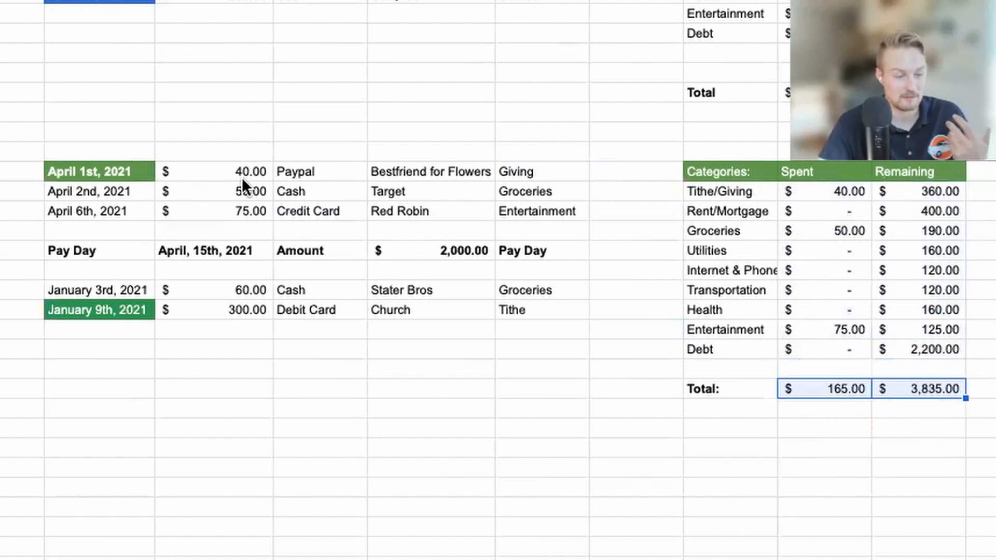
{"action": "left_click_drag", "start_coordinate": [107, 172], "coordinate": [539, 301]}
{"action": "left_click", "coordinate": [348, 406]}
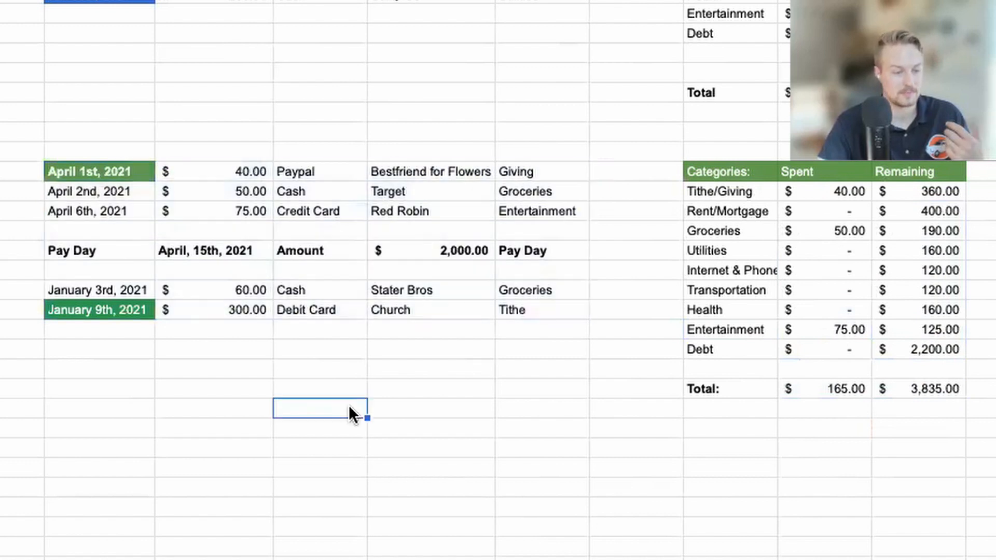
{"action": "left_click", "coordinate": [700, 345]}
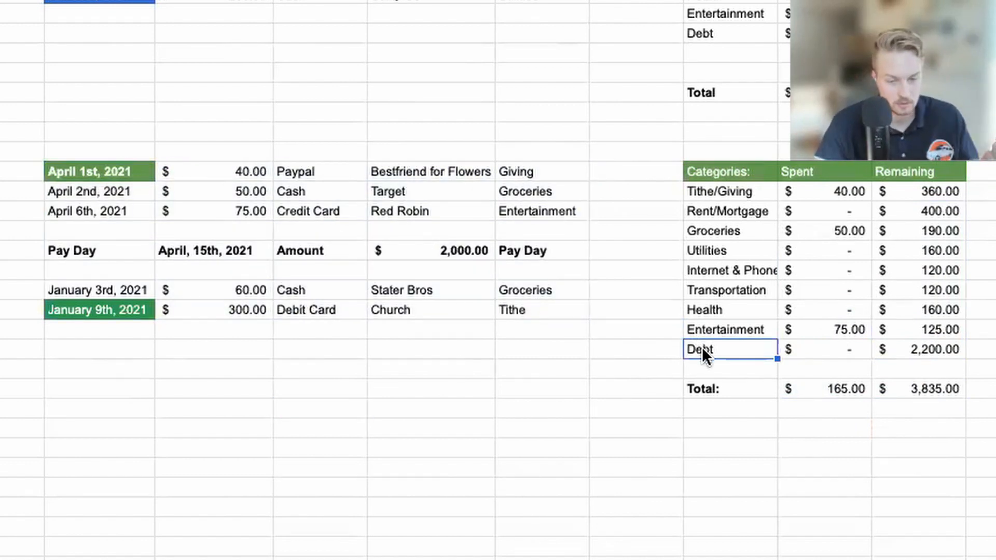